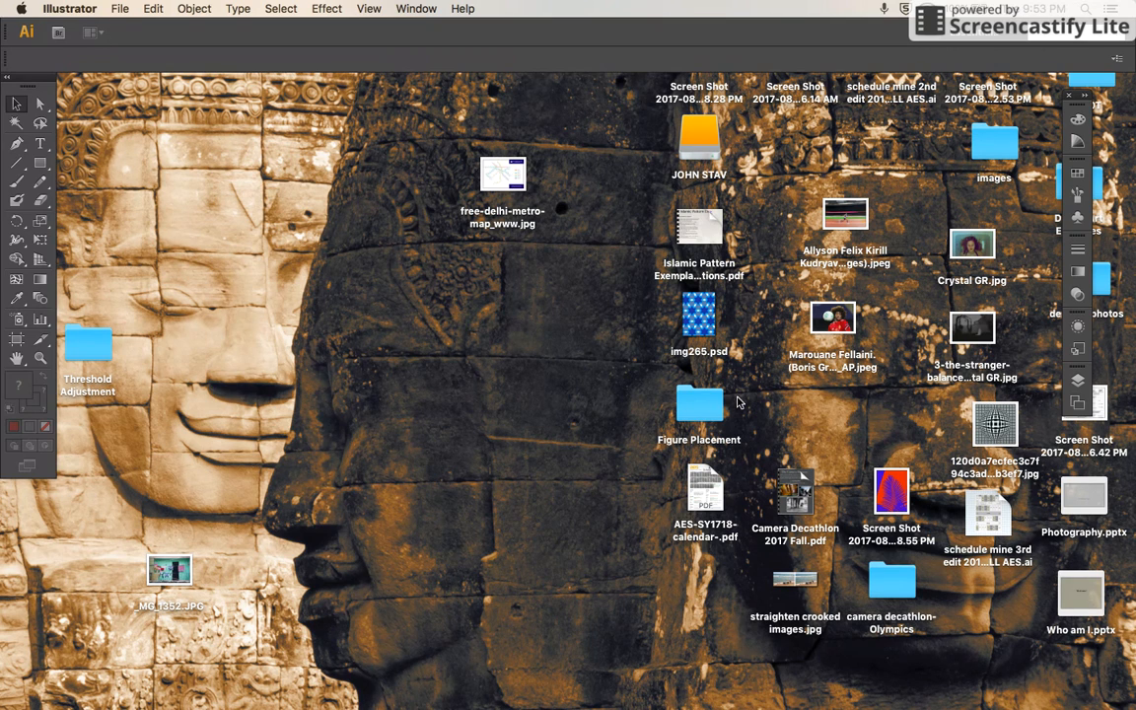
# Step: Start a new Letter-size document with units in points and portrait orientation
pyautogui.click(108, 10)
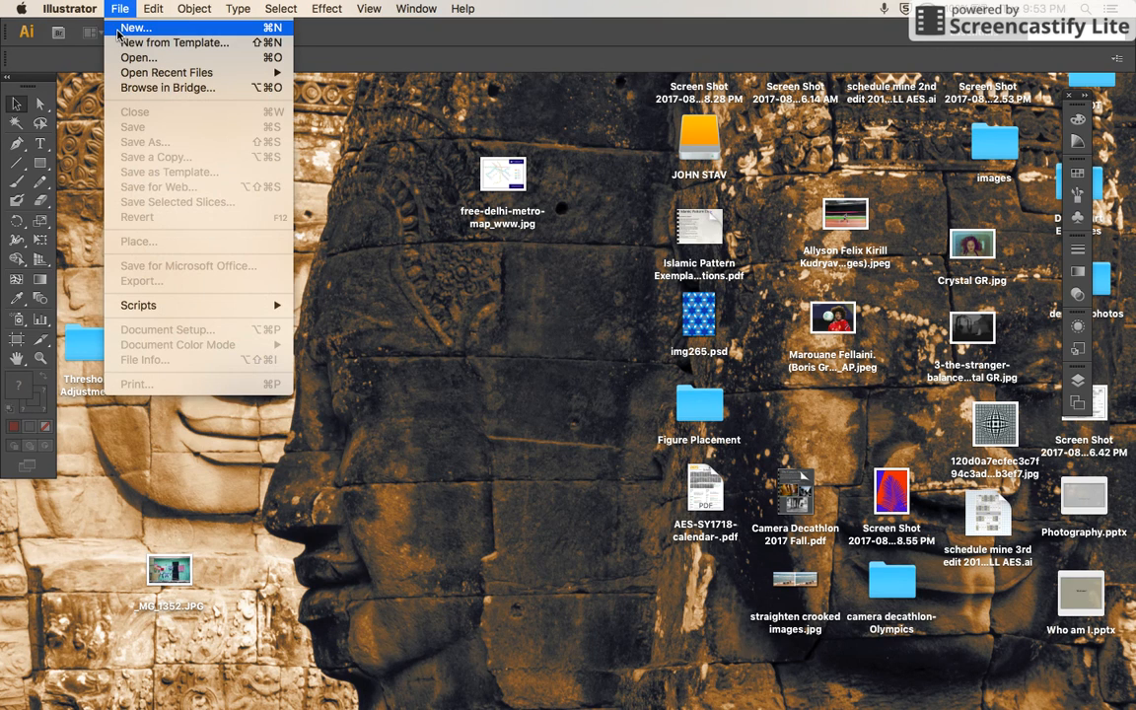
pyautogui.click(117, 30)
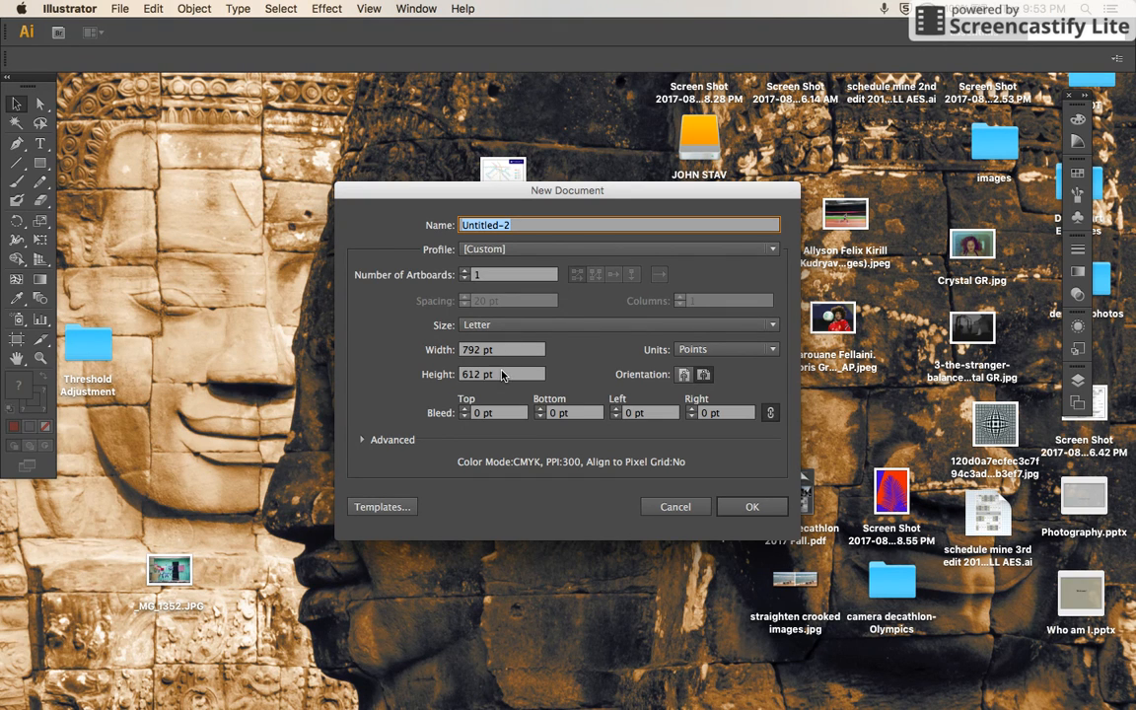
pyautogui.click(708, 352)
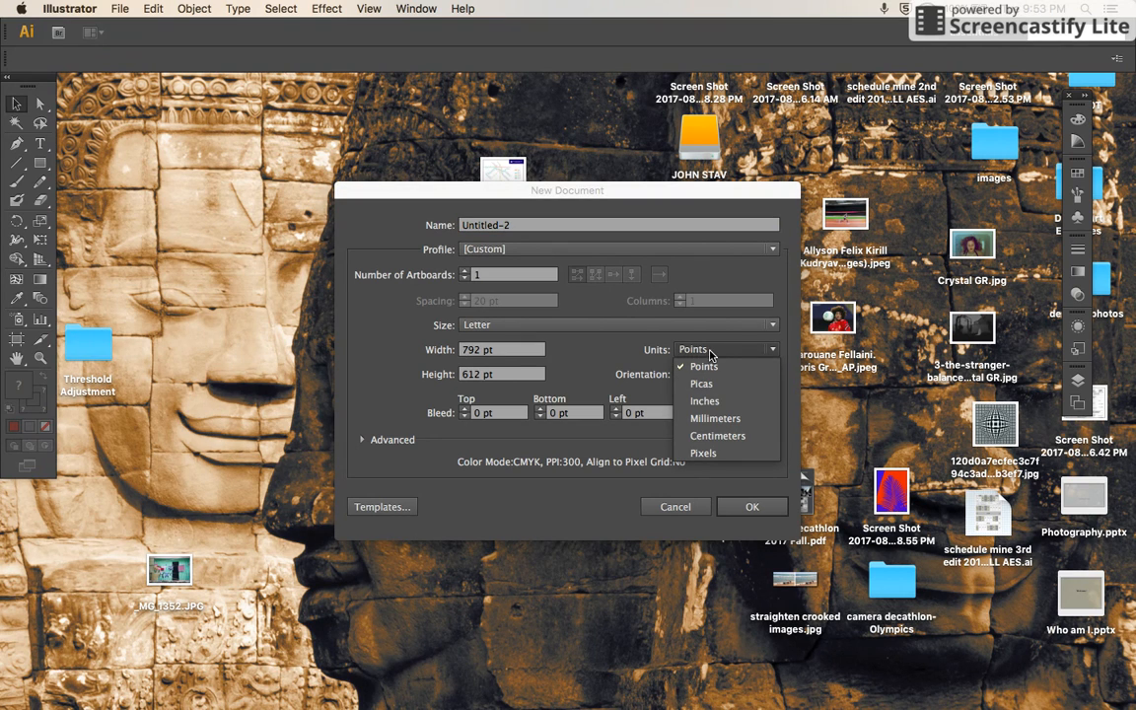
pyautogui.click(708, 352)
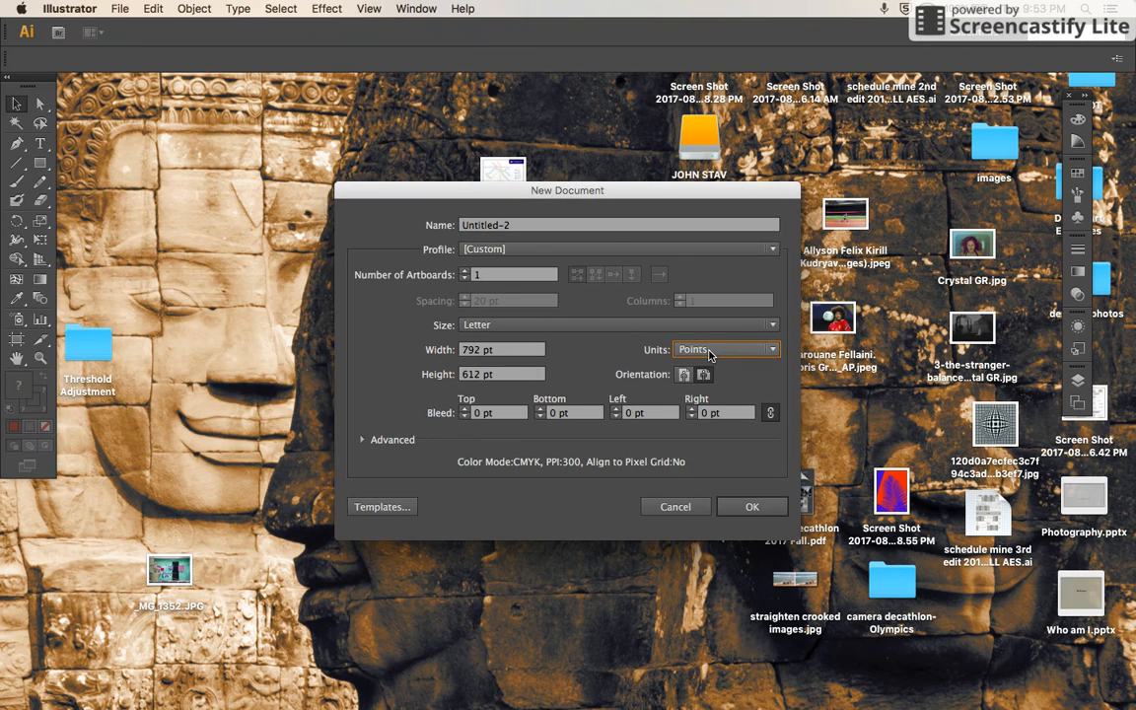
pyautogui.click(703, 376)
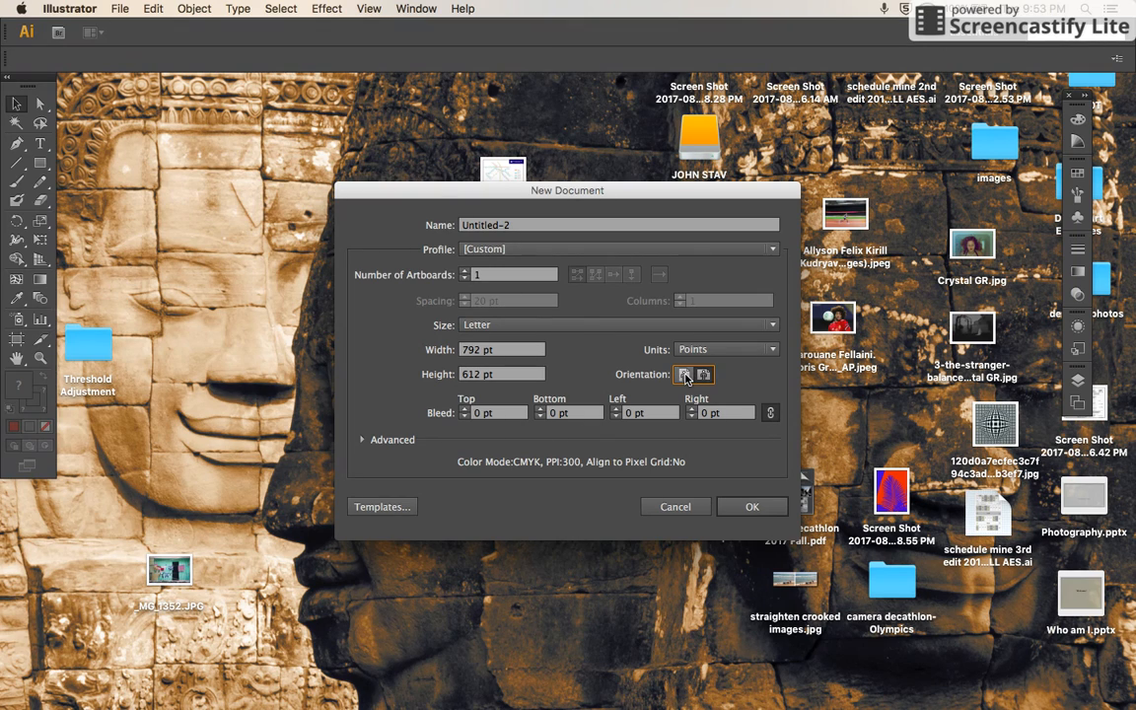
pyautogui.click(683, 376)
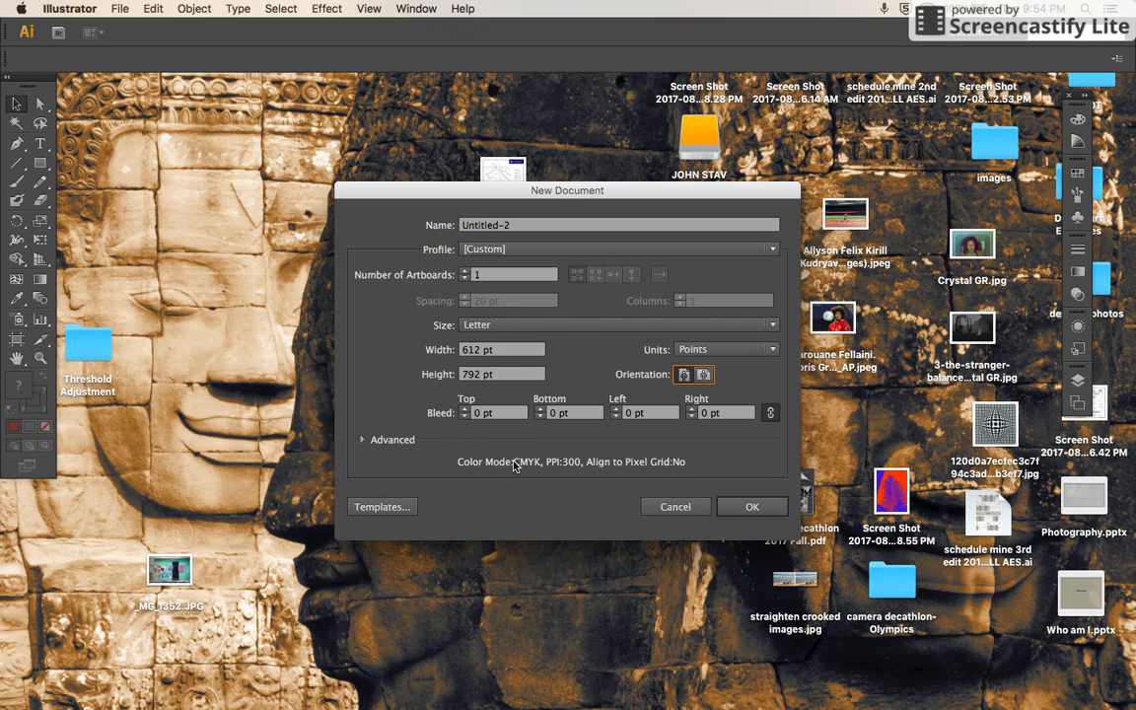
# Step: Reveal the advanced document settings, set the color mode to RGB, and create the document
pyautogui.click(363, 440)
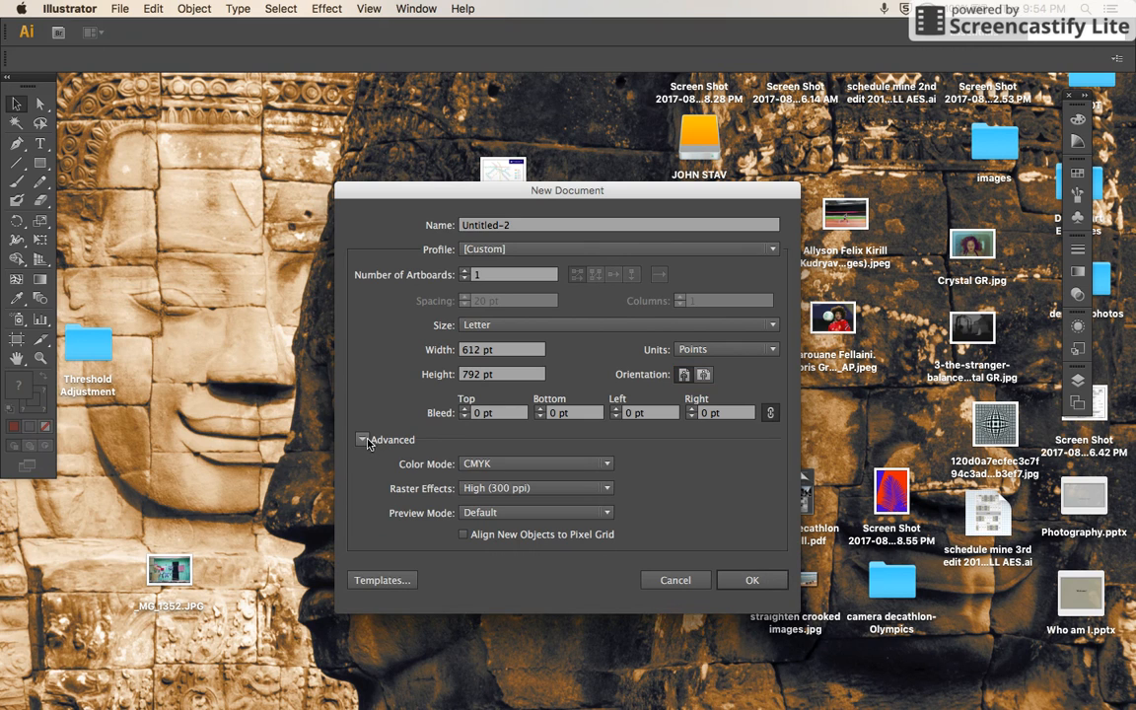
pyautogui.click(509, 466)
pyautogui.click(491, 498)
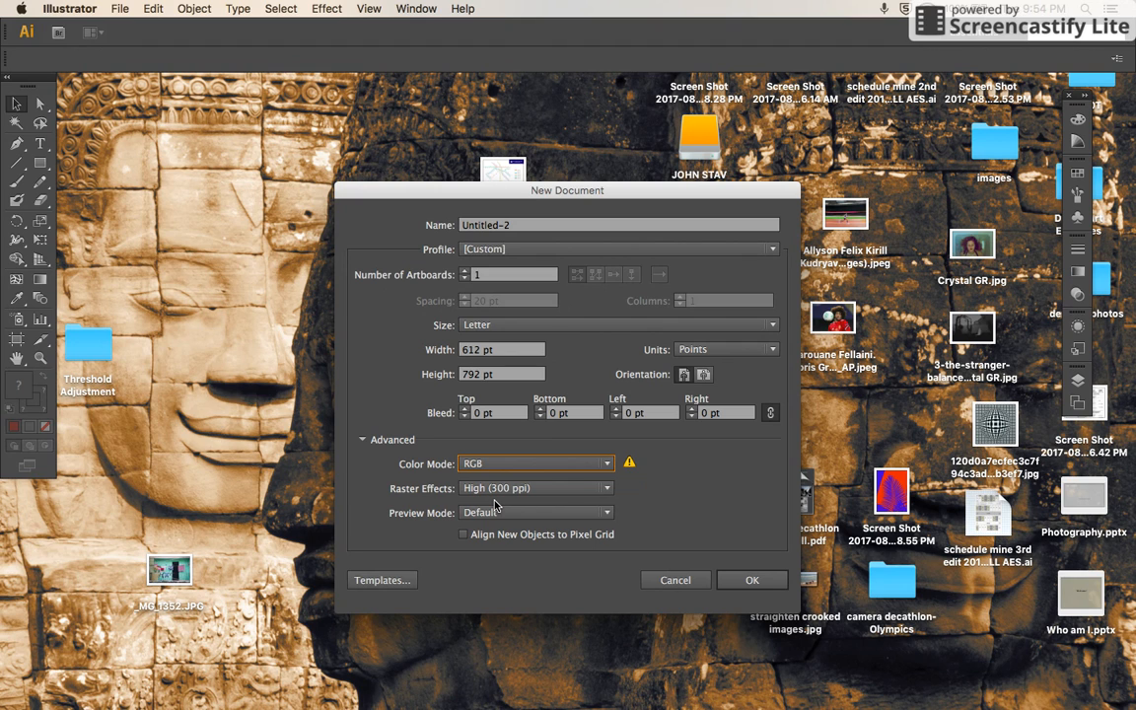
pyautogui.click(754, 581)
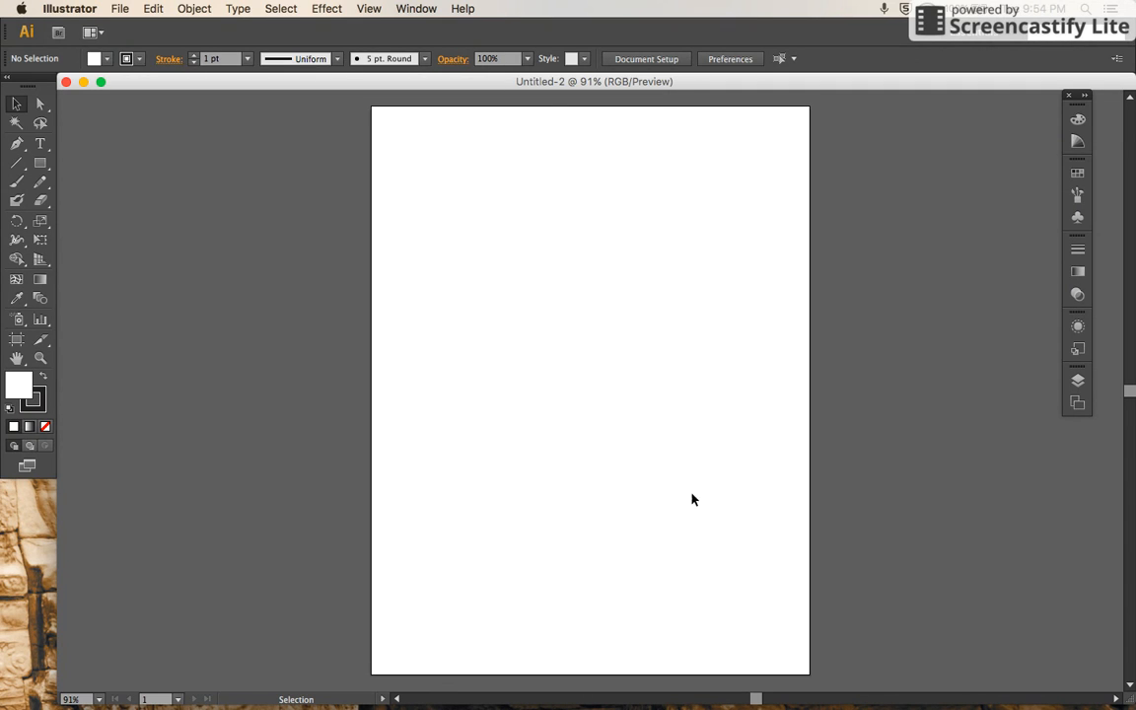
# Step: Resize the artboard freehand with the Artboard tool to a landscape shape of about 914 by 555 pt
pyautogui.click(15, 340)
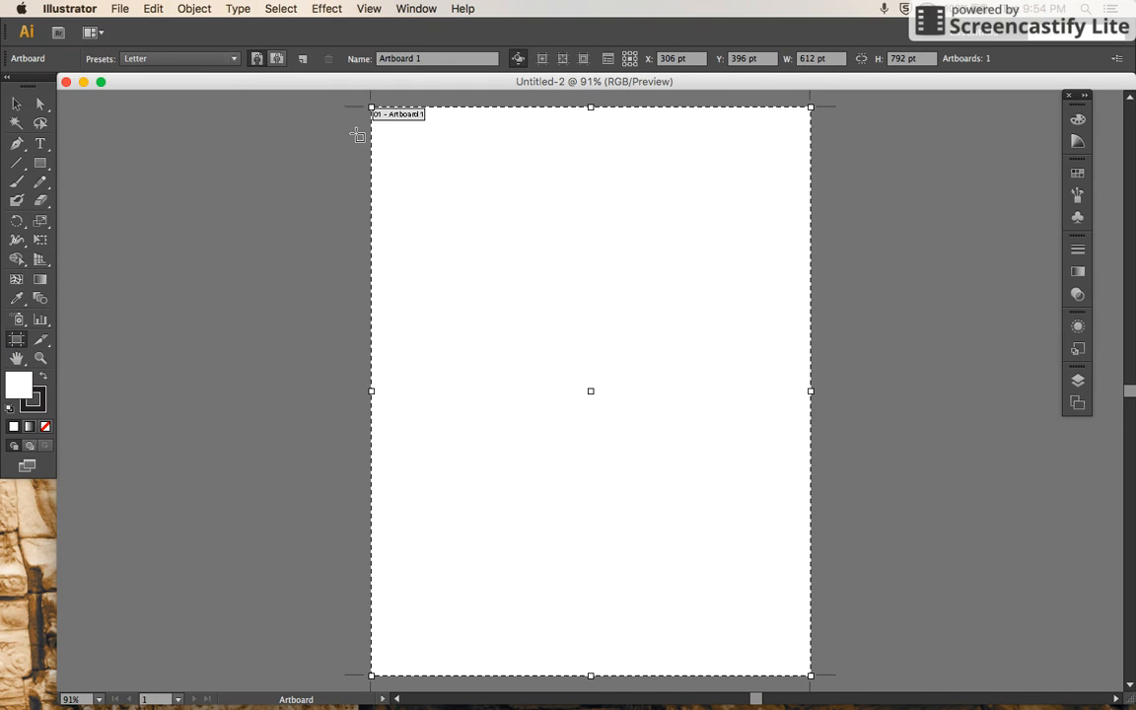
pyautogui.moveTo(371, 106); pyautogui.dragTo(316, 242)
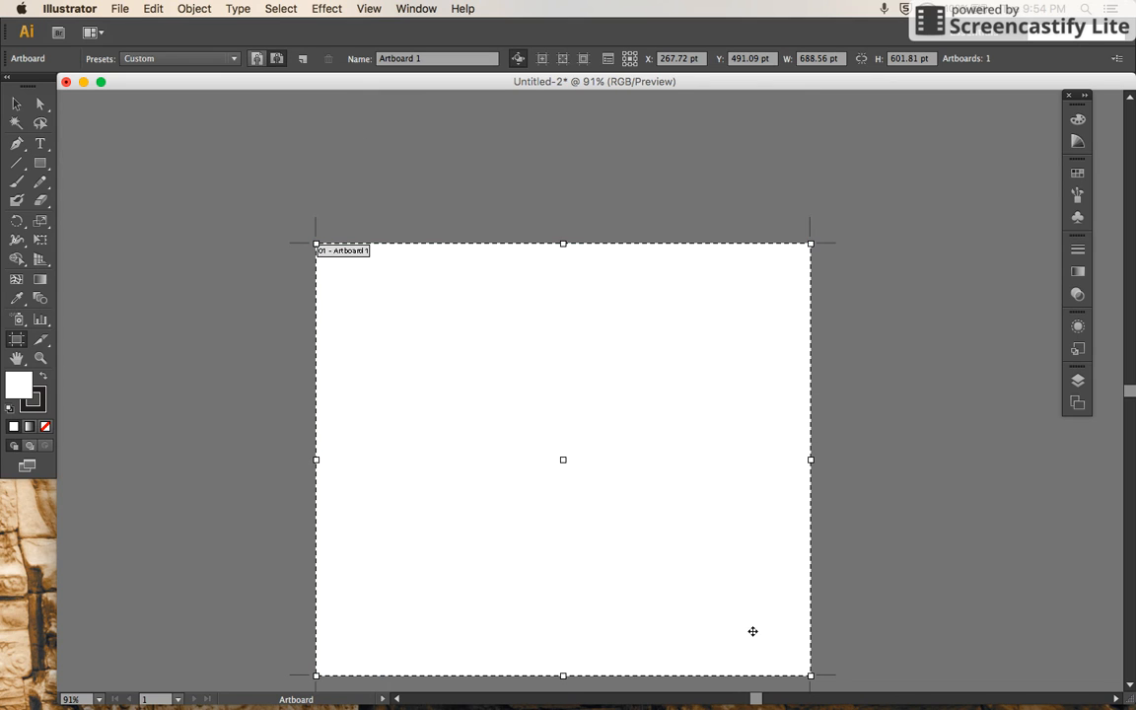
pyautogui.moveTo(810, 677); pyautogui.dragTo(882, 547)
pyautogui.moveTo(600, 243); pyautogui.dragTo(601, 149)
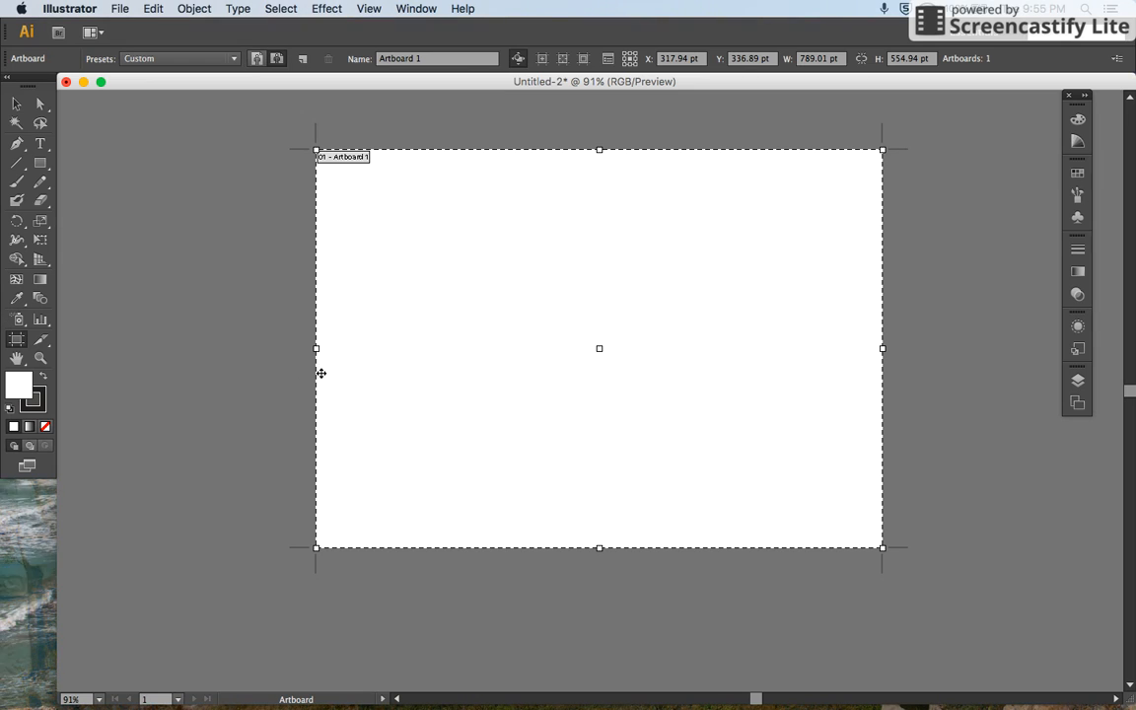
pyautogui.moveTo(316, 348); pyautogui.dragTo(226, 348)
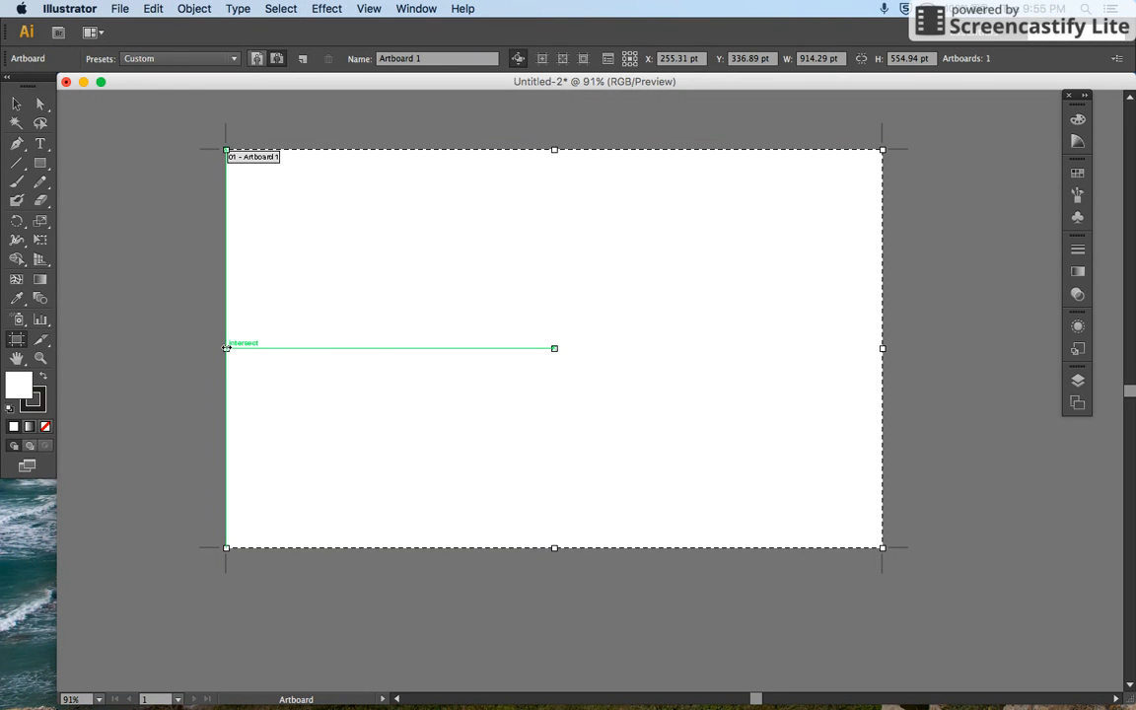
# Step: Undo all the artboard size changes and leave artboard editing for the Selection tool
pyautogui.press('super+z')
pyautogui.press('super+z')
pyautogui.press('super+z')
pyautogui.press('super+z')
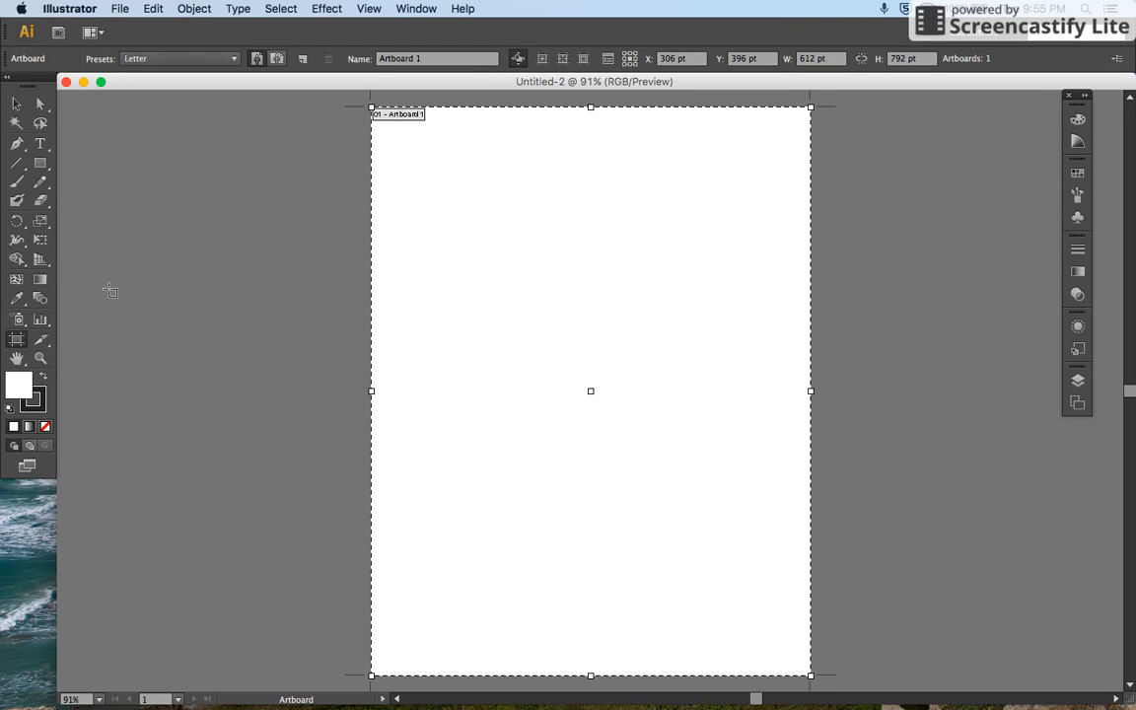
pyautogui.click(17, 102)
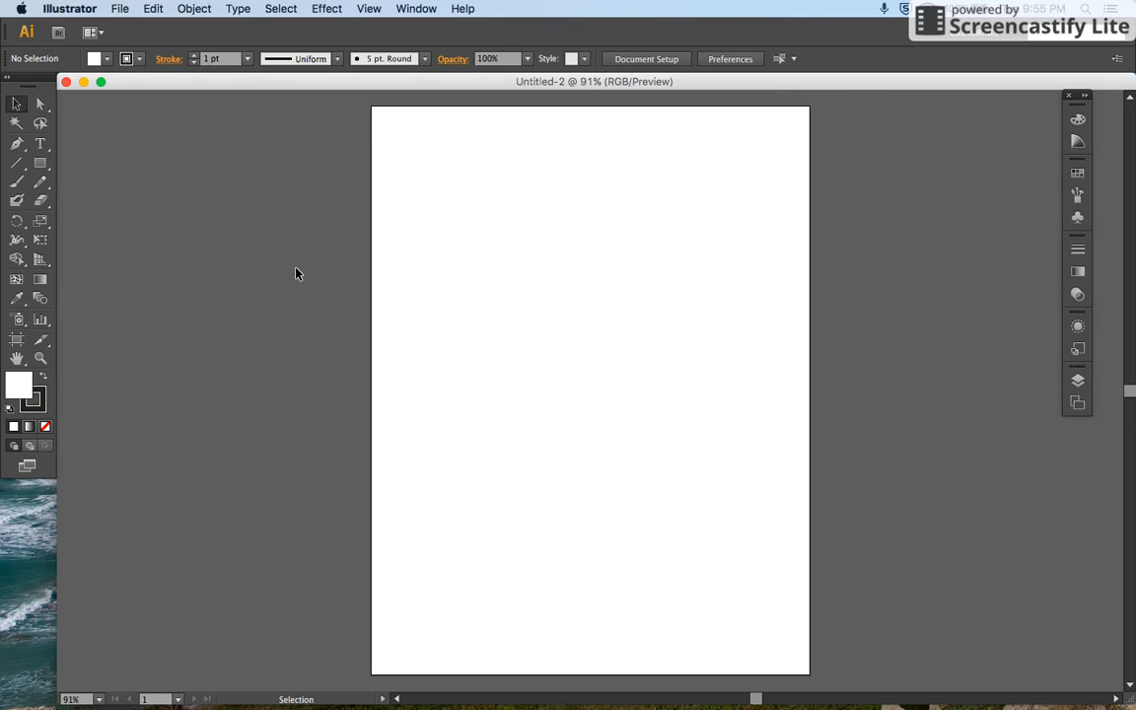
# Step: Show the rulers around the document and view the available ruler units, keeping points
pyautogui.press('super+r')
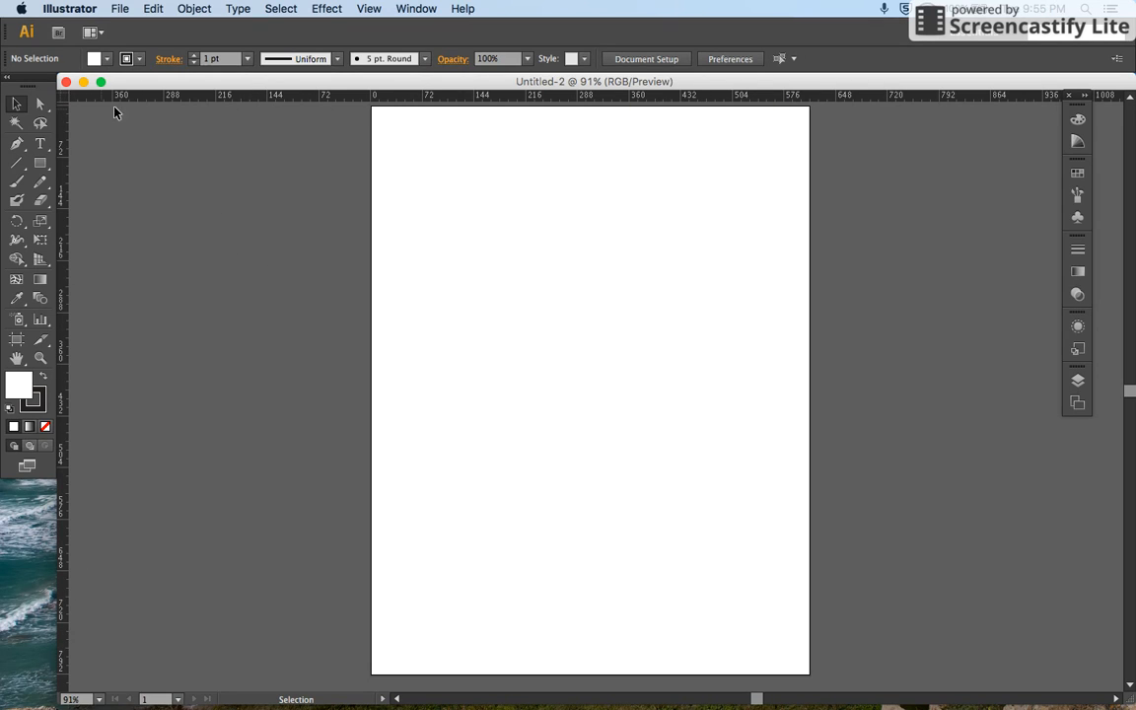
pyautogui.press('super+r')
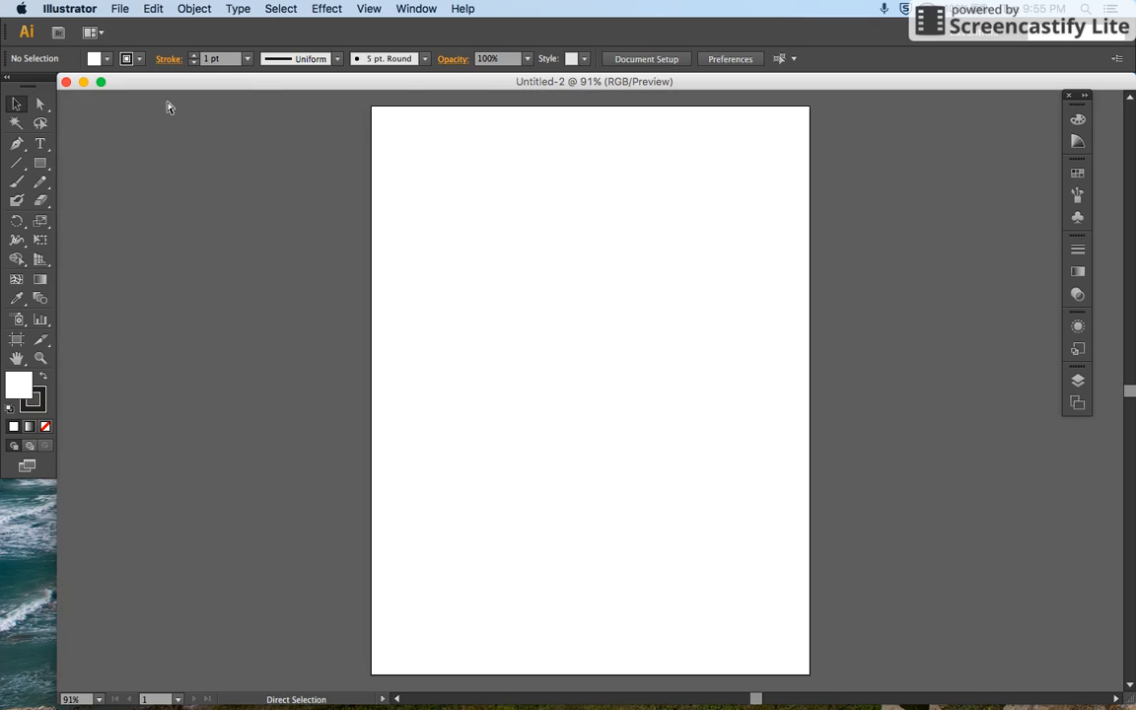
pyautogui.press('super+r')
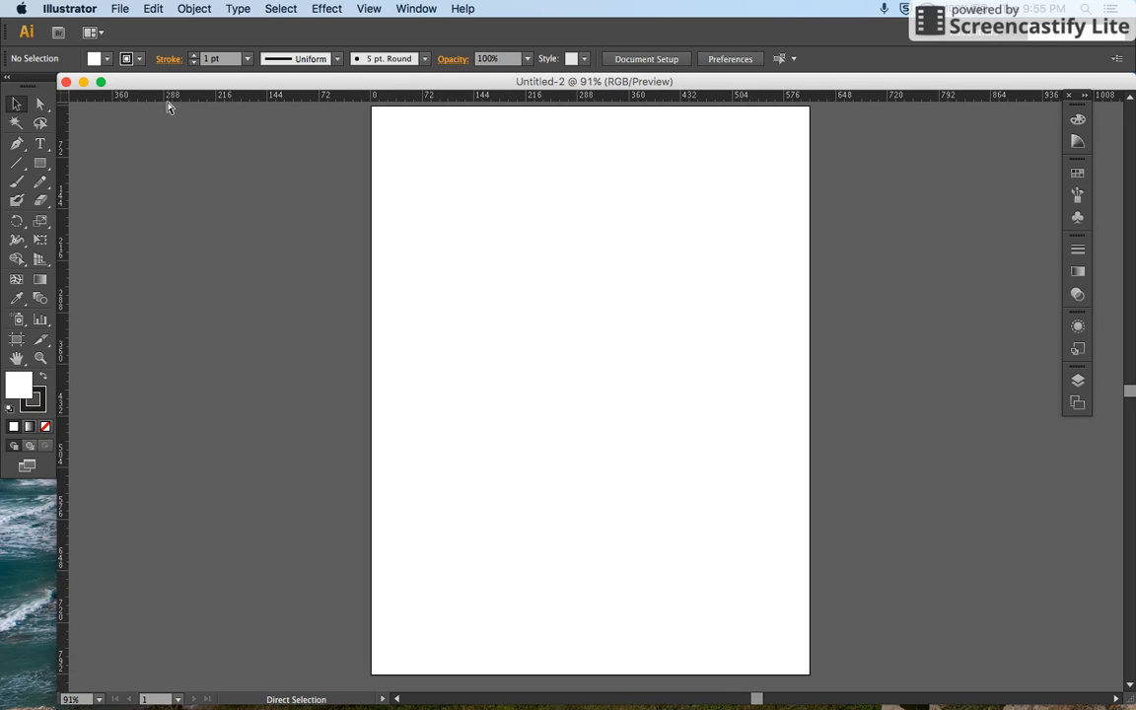
pyautogui.press('super+r')
pyautogui.press('super+r')
pyautogui.rightClick(370, 99)
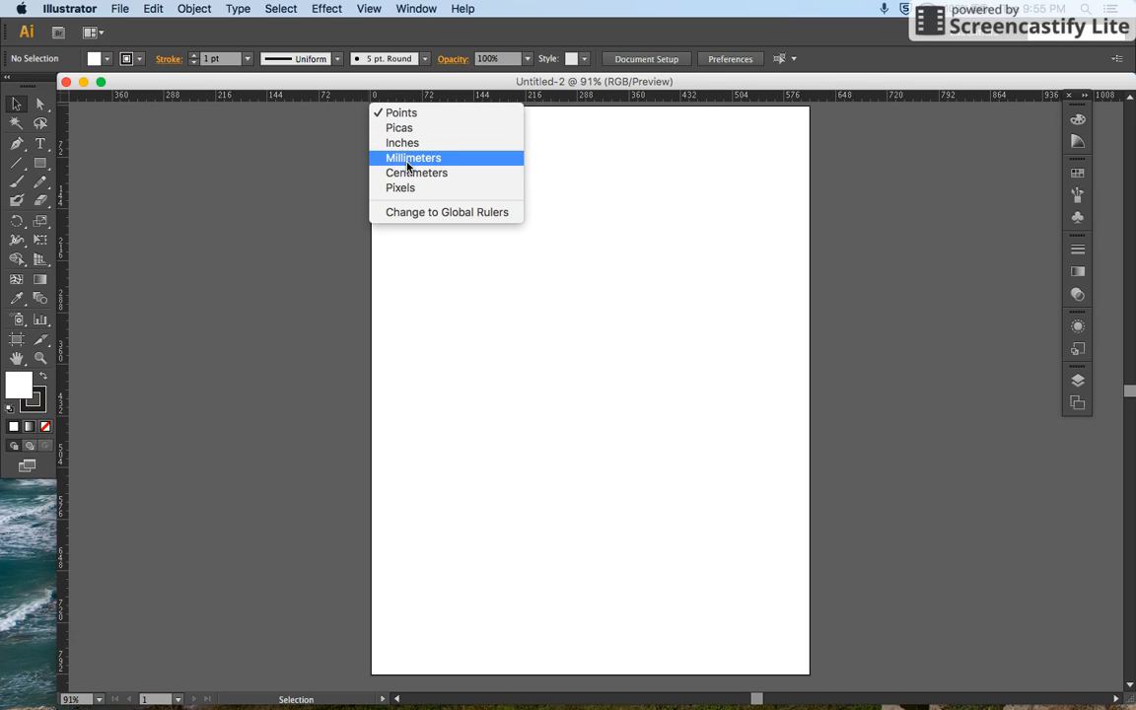
pyautogui.click(403, 101)
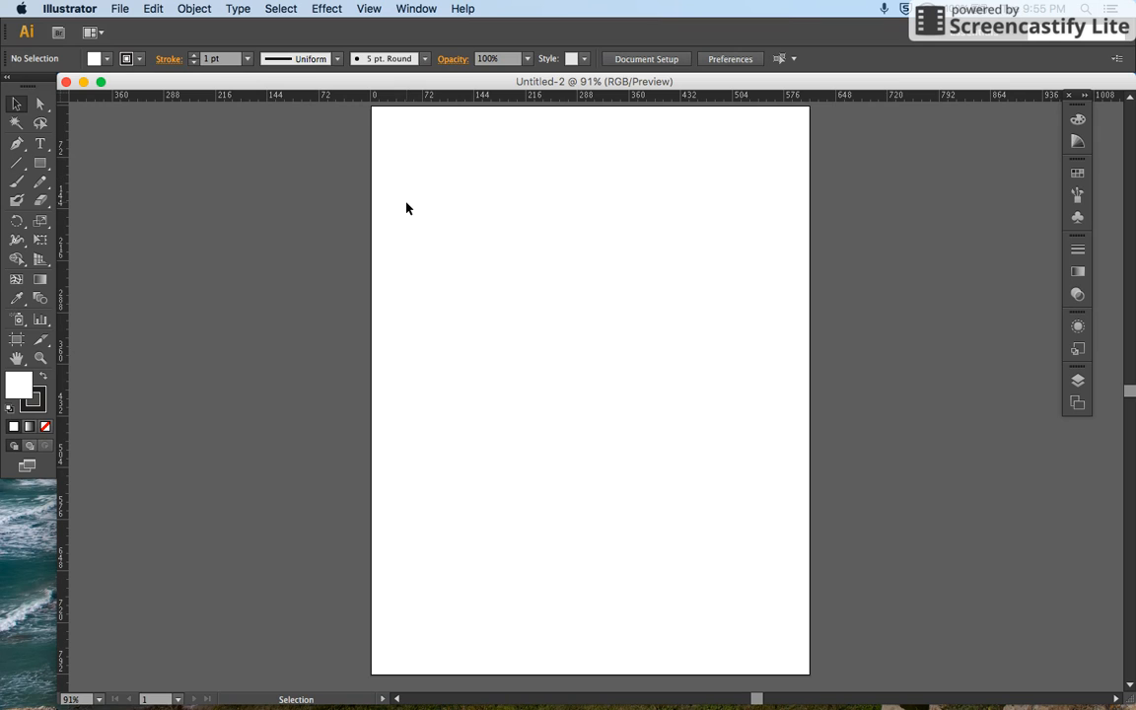
# Step: Show the document grid over the artboard and its surroundings
pyautogui.press('a')
pyautogui.press('super+apostrophe')
pyautogui.press('v')
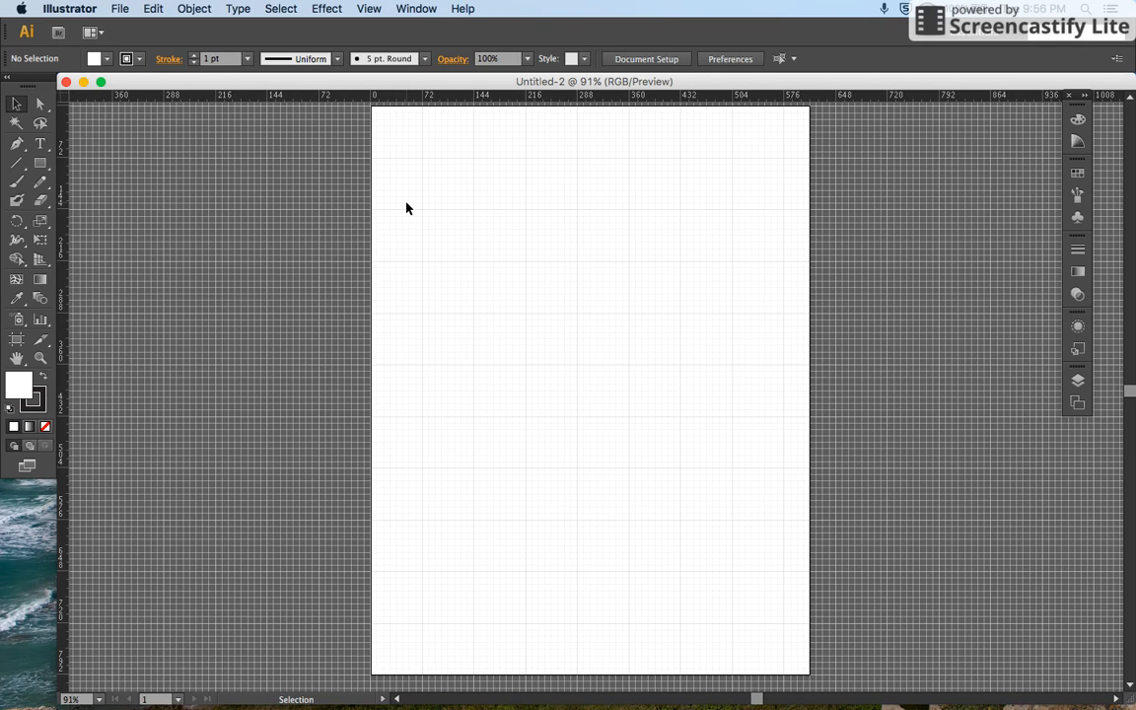
pyautogui.press('a')
pyautogui.press('super+apostrophe')
pyautogui.press('super+apostrophe')
pyautogui.press('super+apostrophe')
pyautogui.press('super+apostrophe')
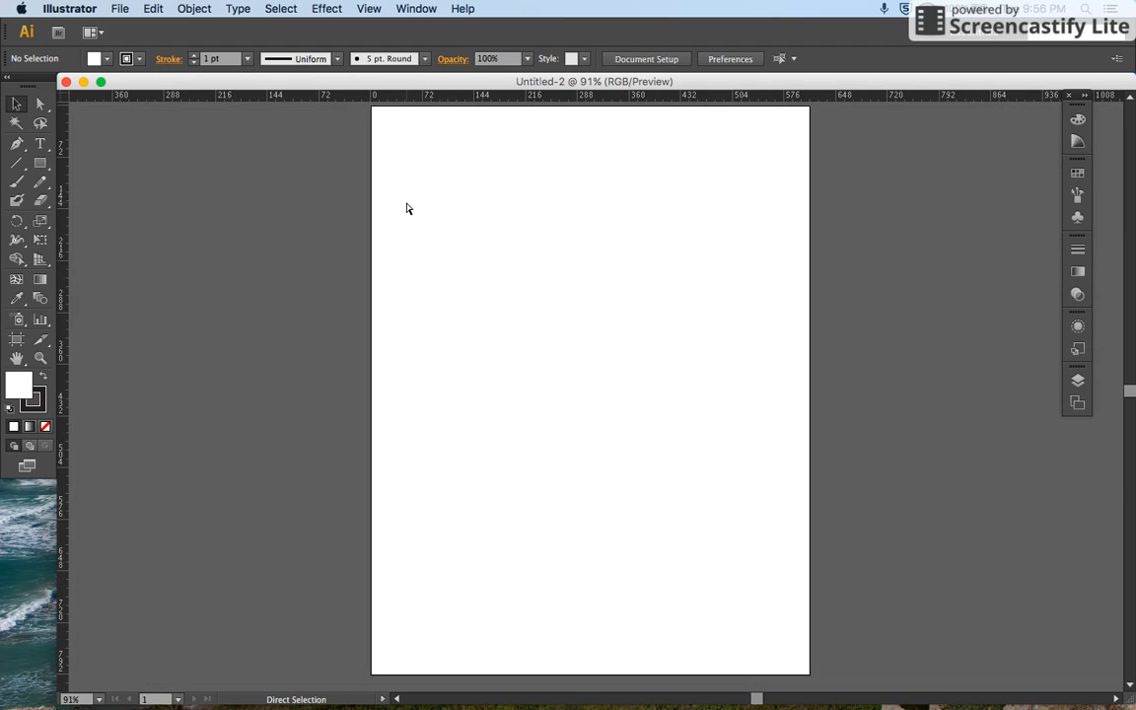
pyautogui.press('v')
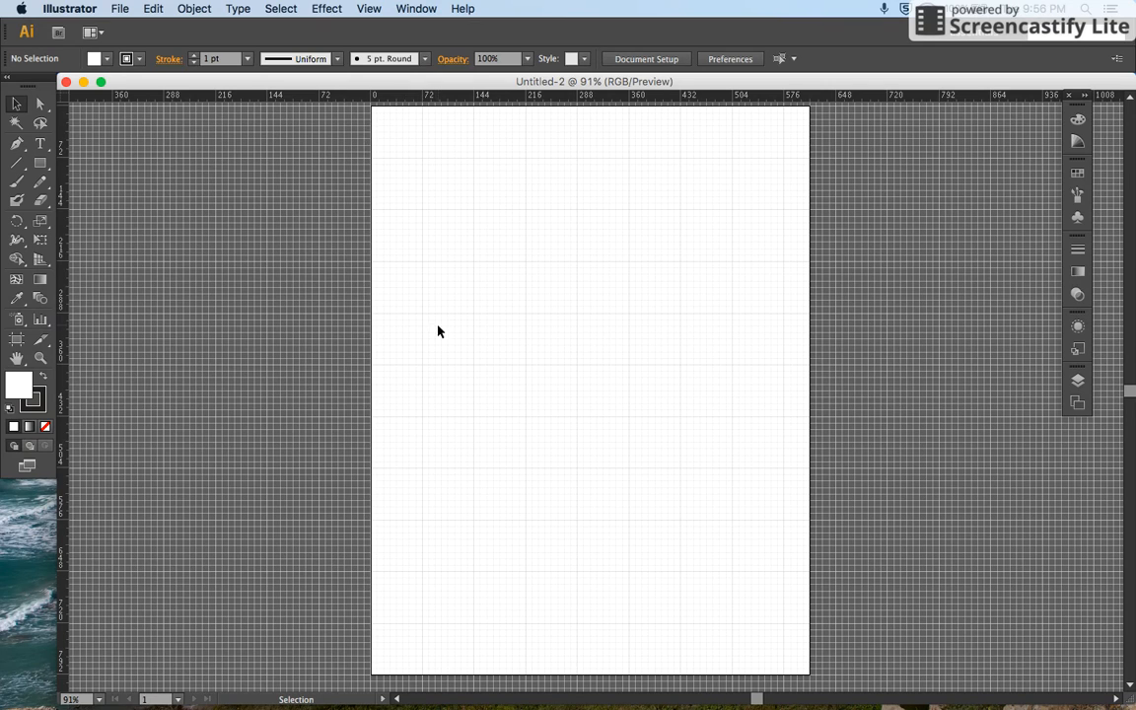
# Step: Examine the grid divisions up close, including where they meet the artboard's two vertical edges
pyautogui.press('z')
pyautogui.moveTo(478, 318); pyautogui.dragTo(559, 315)
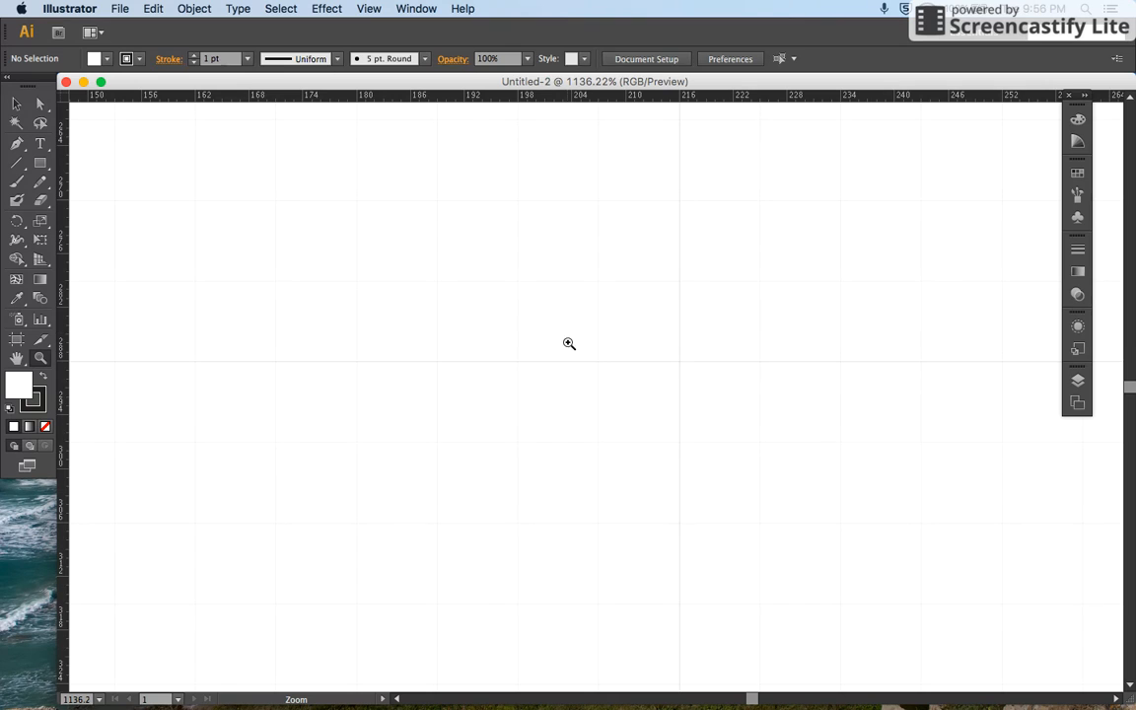
pyautogui.moveTo(680, 414); pyautogui.dragTo(610, 425)
pyautogui.press('super+minus')
pyautogui.press('super+minus')
pyautogui.press('super+minus')
pyautogui.press('super+minus')
pyautogui.press('super+minus')
pyautogui.press('super+minus')
pyautogui.press('super+minus')
pyautogui.press('super+minus')
pyautogui.press('super+minus')
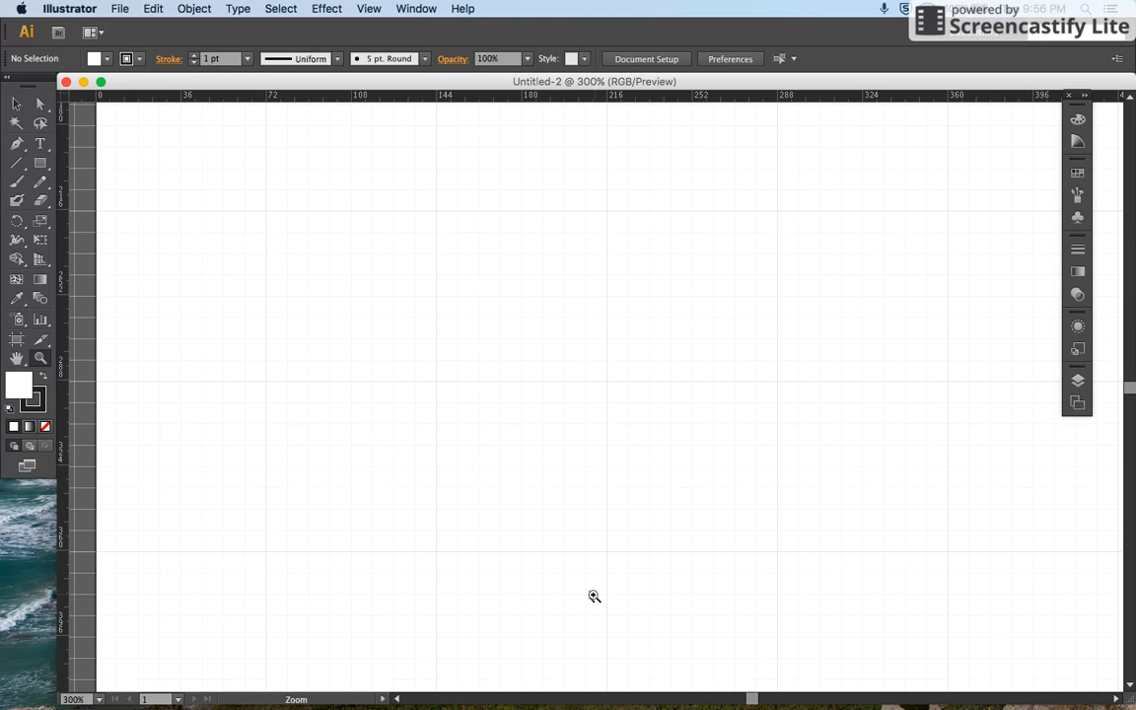
pyautogui.press('space')
pyautogui.moveTo(266, 447); pyautogui.dragTo(403, 448)
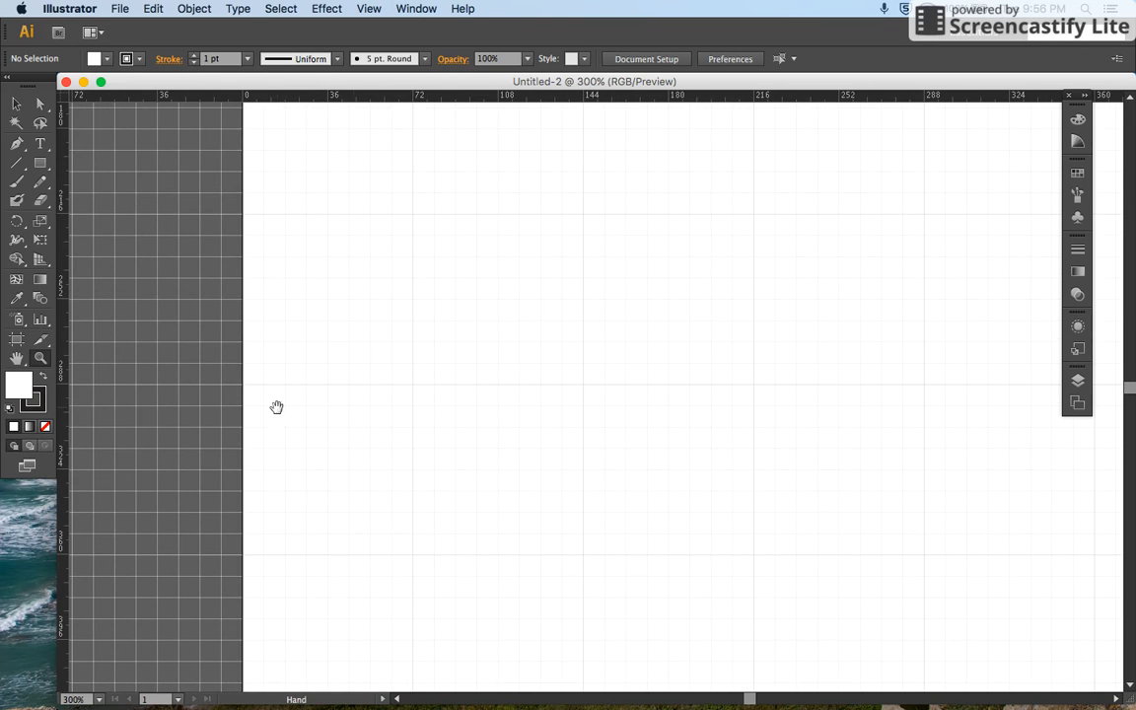
pyautogui.press('space')
pyautogui.moveTo(865, 486); pyautogui.dragTo(130, 484)
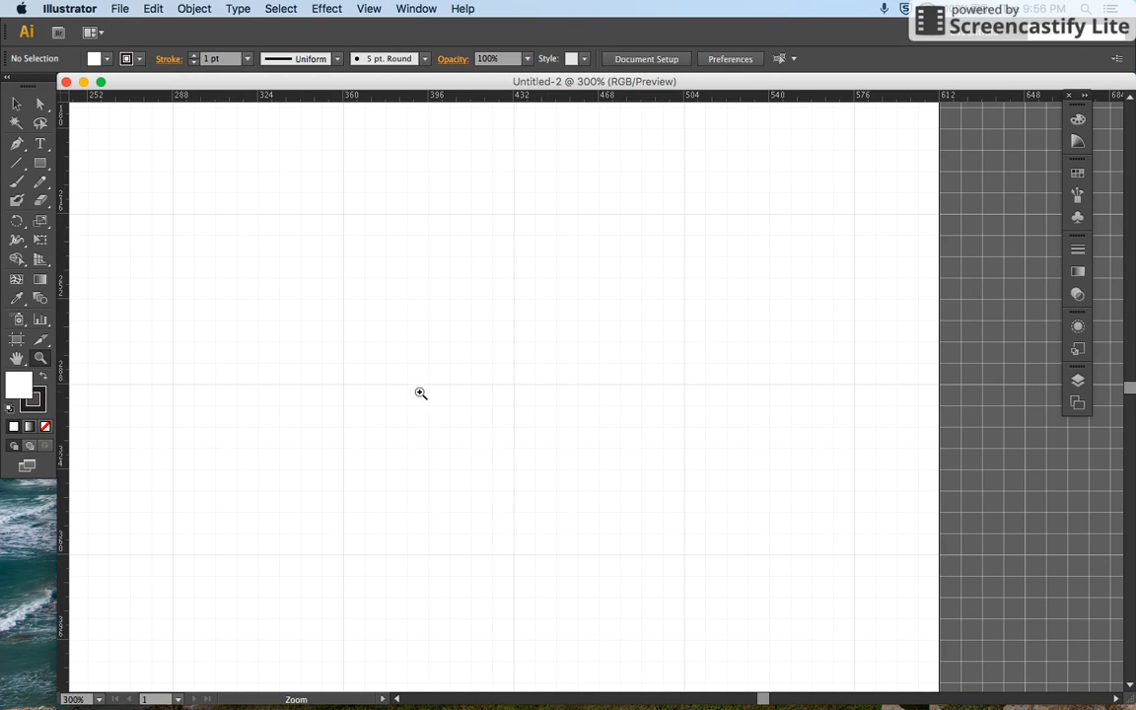
# Step: Widen the artboard to about 649 pt by moving its right edge outward with the Artboard tool
pyautogui.click(22, 341)
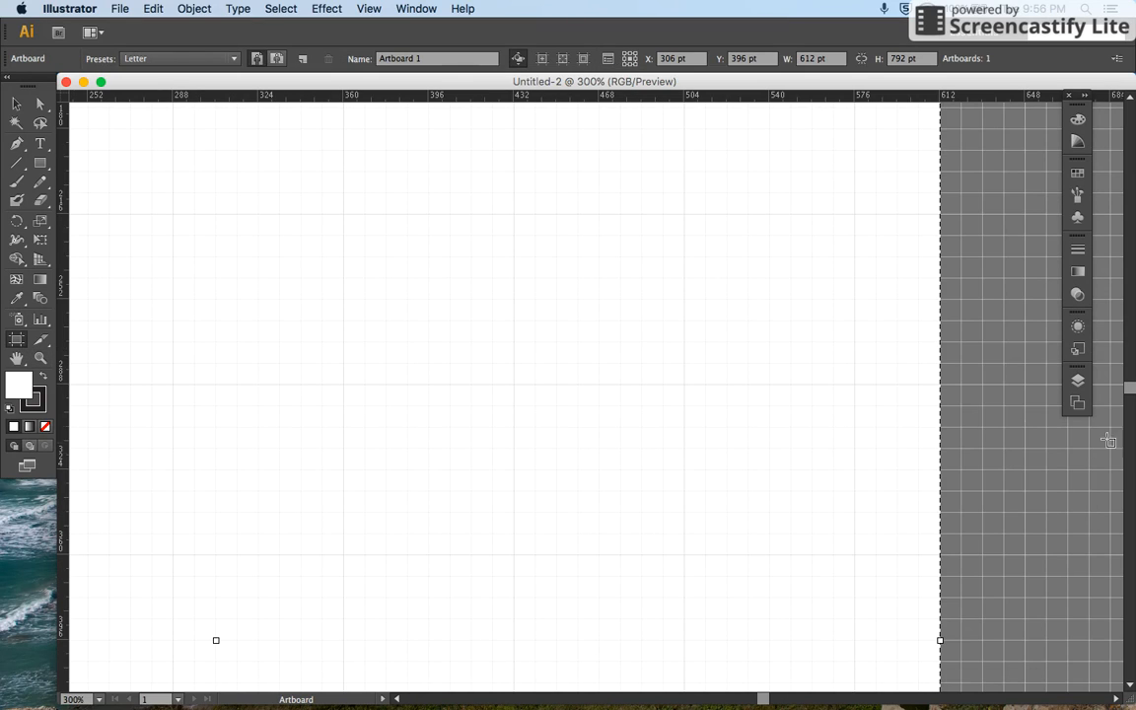
pyautogui.moveTo(941, 388); pyautogui.dragTo(1026, 394)
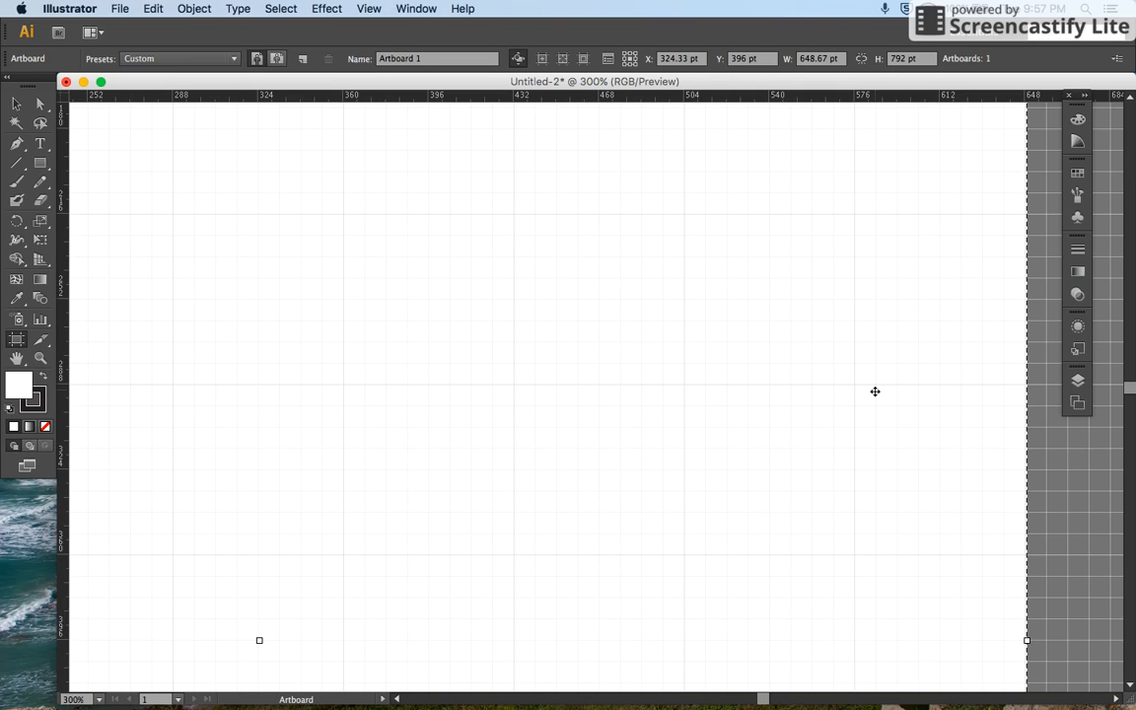
pyautogui.press('super+0')
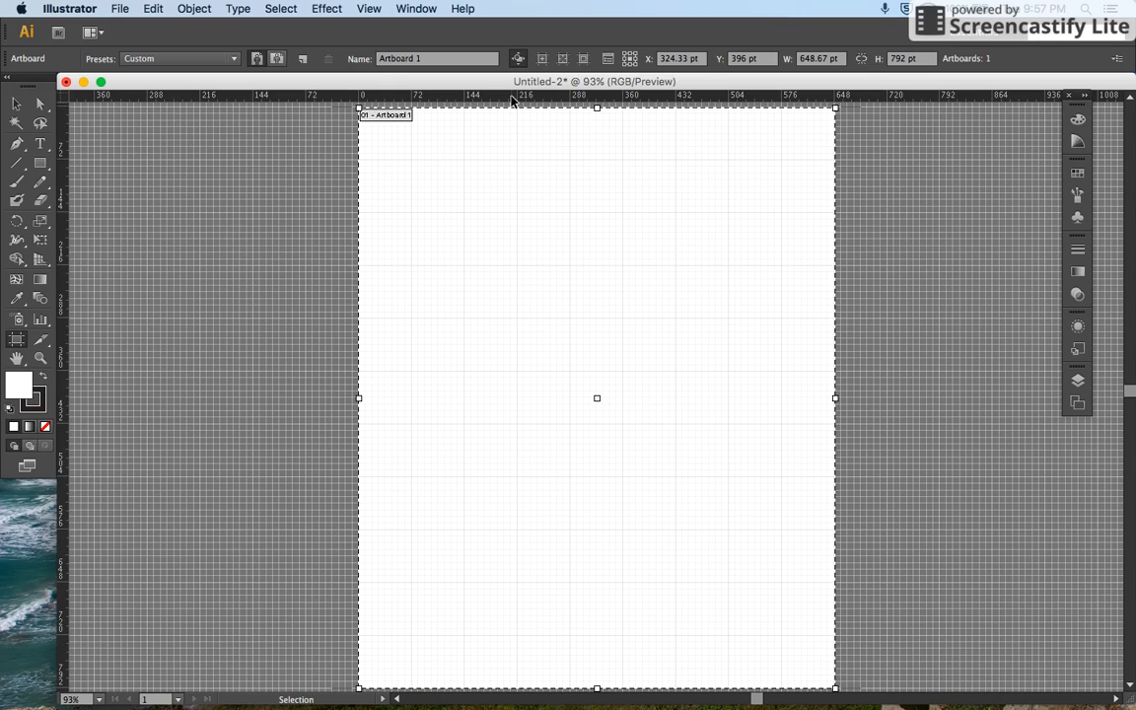
# Step: Add a horizontal guide across the artboard at about 360 pt and try to move it with the Selection tool
pyautogui.moveTo(512, 99); pyautogui.dragTo(514, 372)
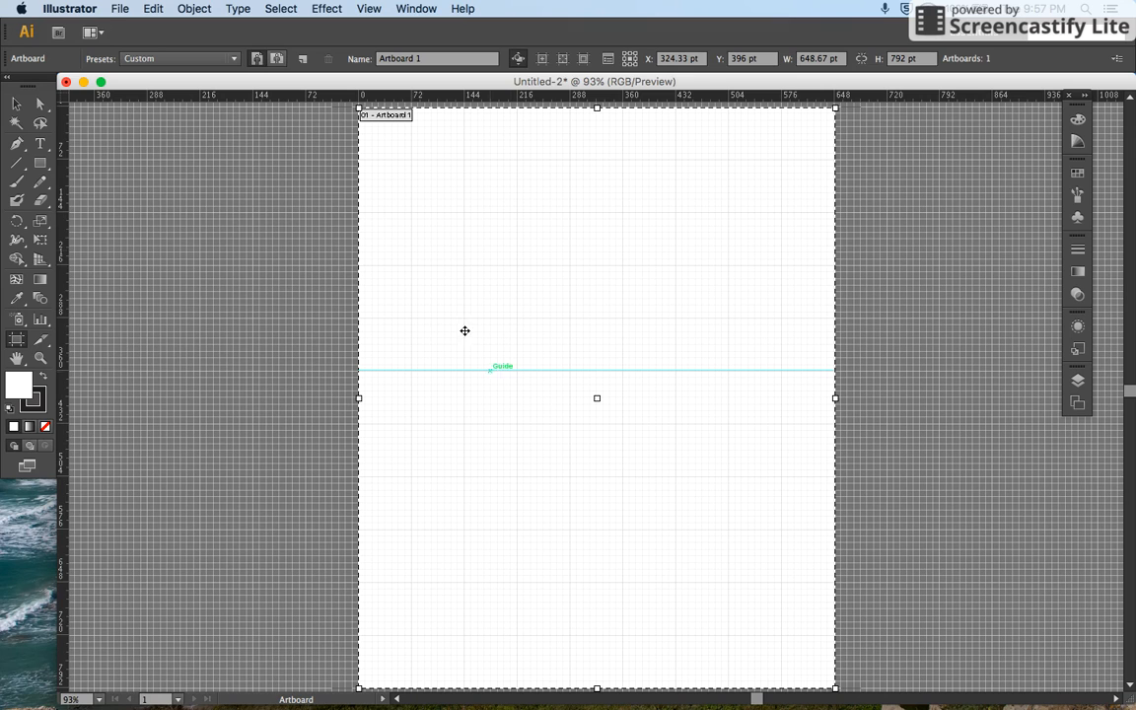
pyautogui.click(16, 107)
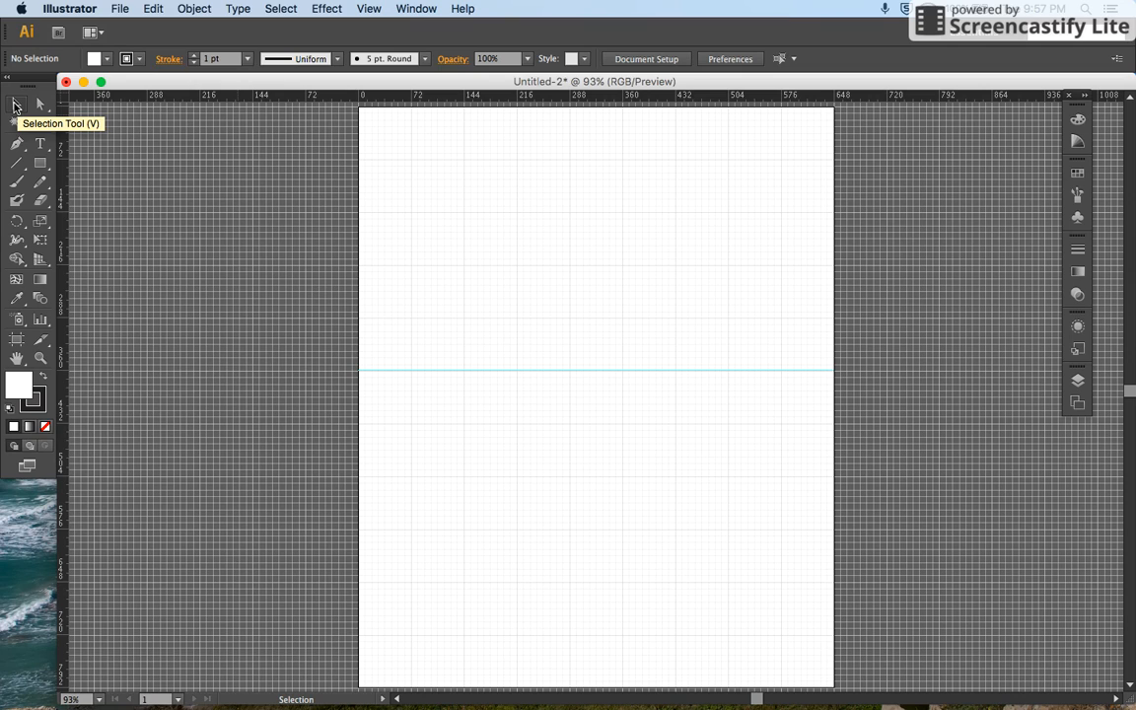
pyautogui.moveTo(416, 373); pyautogui.dragTo(419, 276)
pyautogui.moveTo(481, 373); pyautogui.dragTo(529, 409)
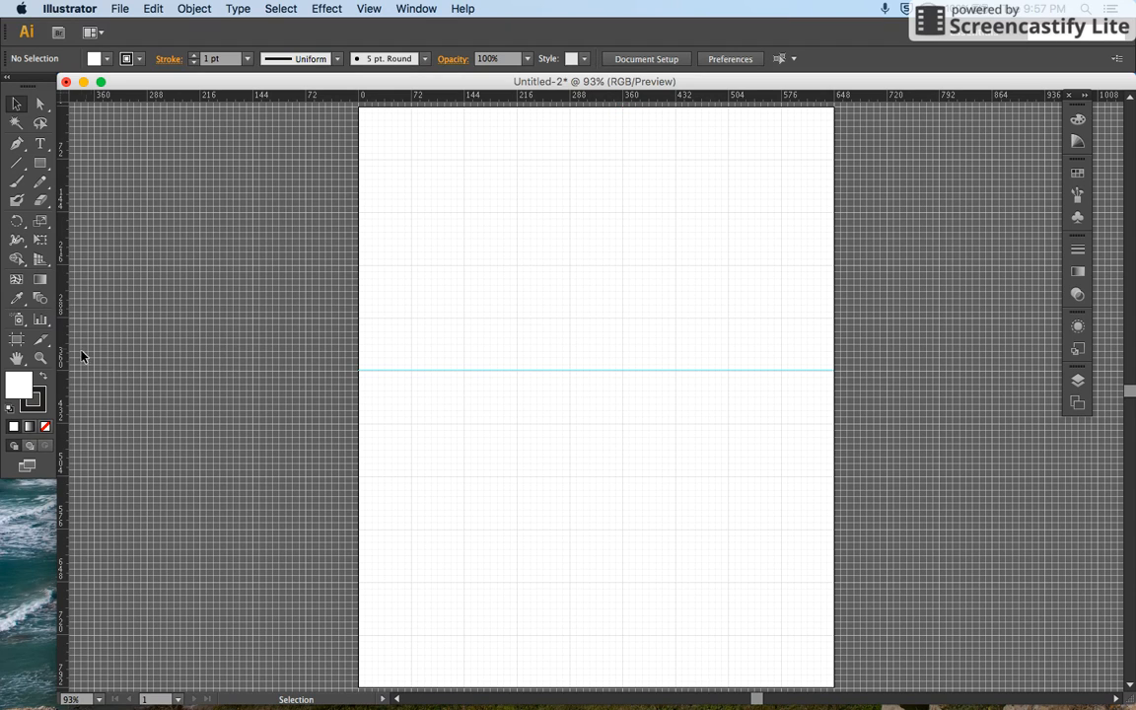
# Step: Add a vertical guide down the artboard's middle at about 324 pt and hide the document grid
pyautogui.moveTo(63, 354); pyautogui.dragTo(596, 357)
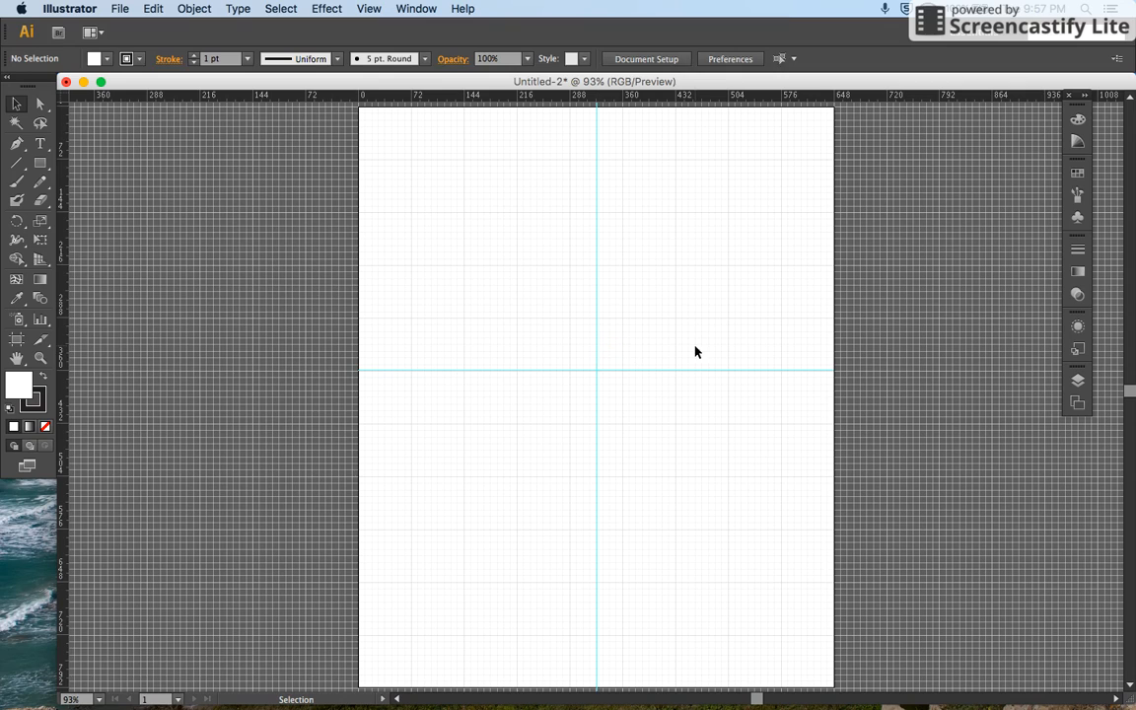
pyautogui.click(369, 9)
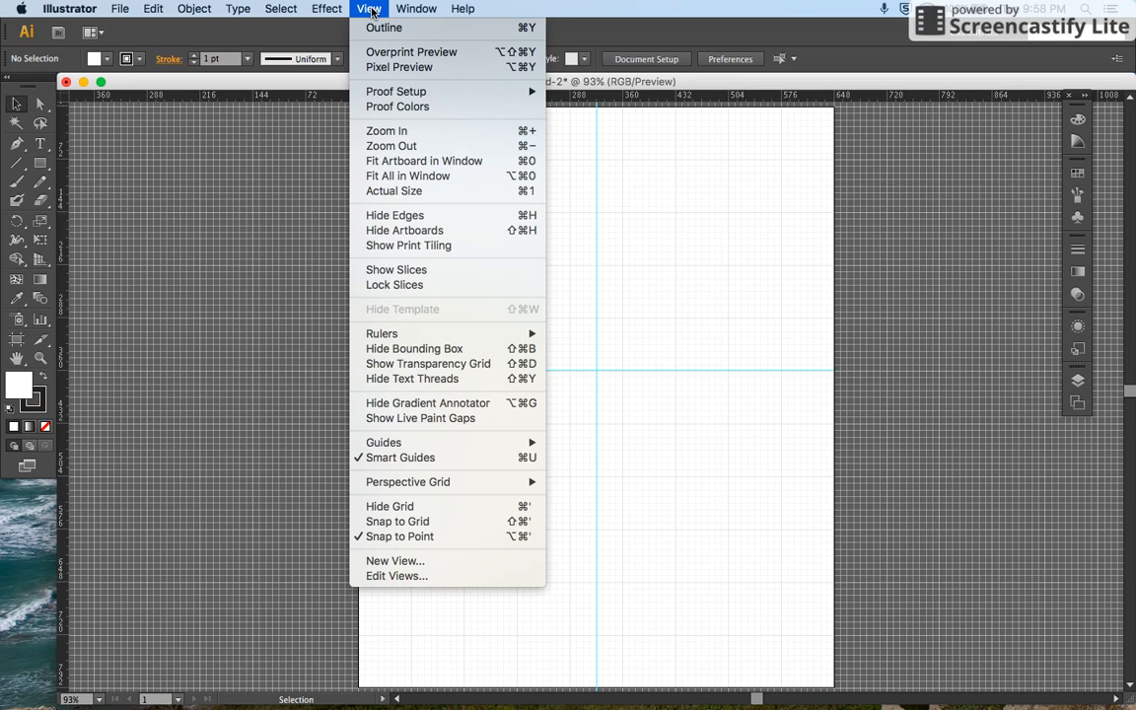
pyautogui.click(412, 509)
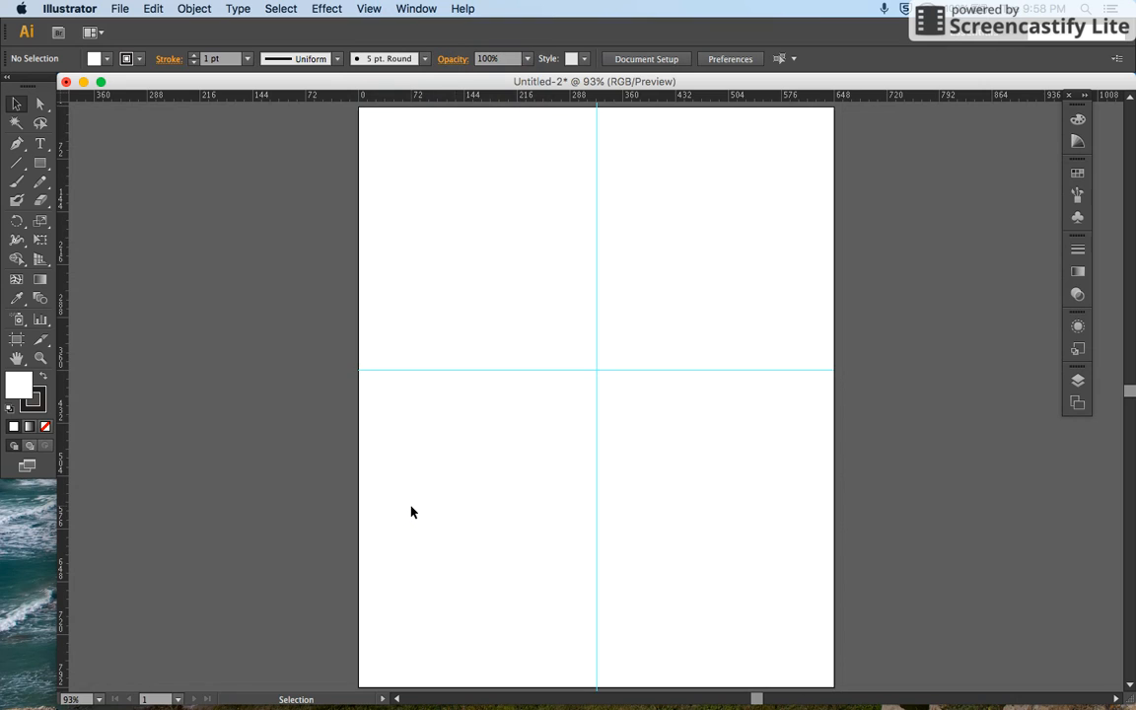
# Step: Hide all guides and show them again on the artboard
pyautogui.click(367, 9)
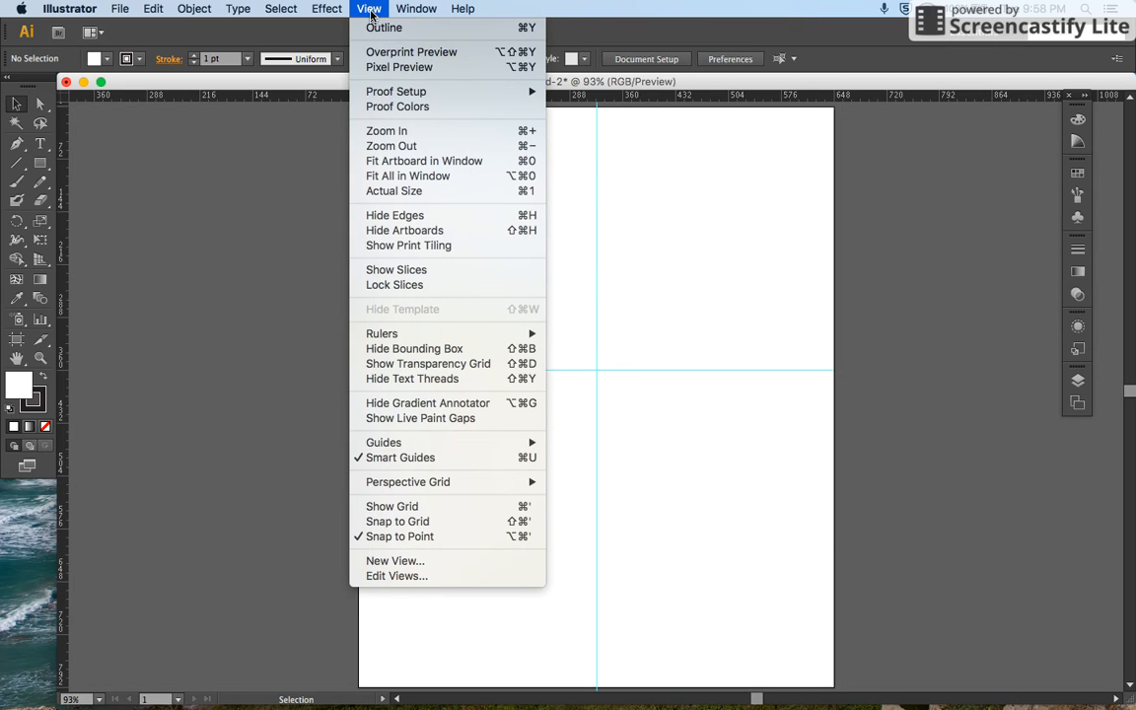
pyautogui.moveTo(493, 444)
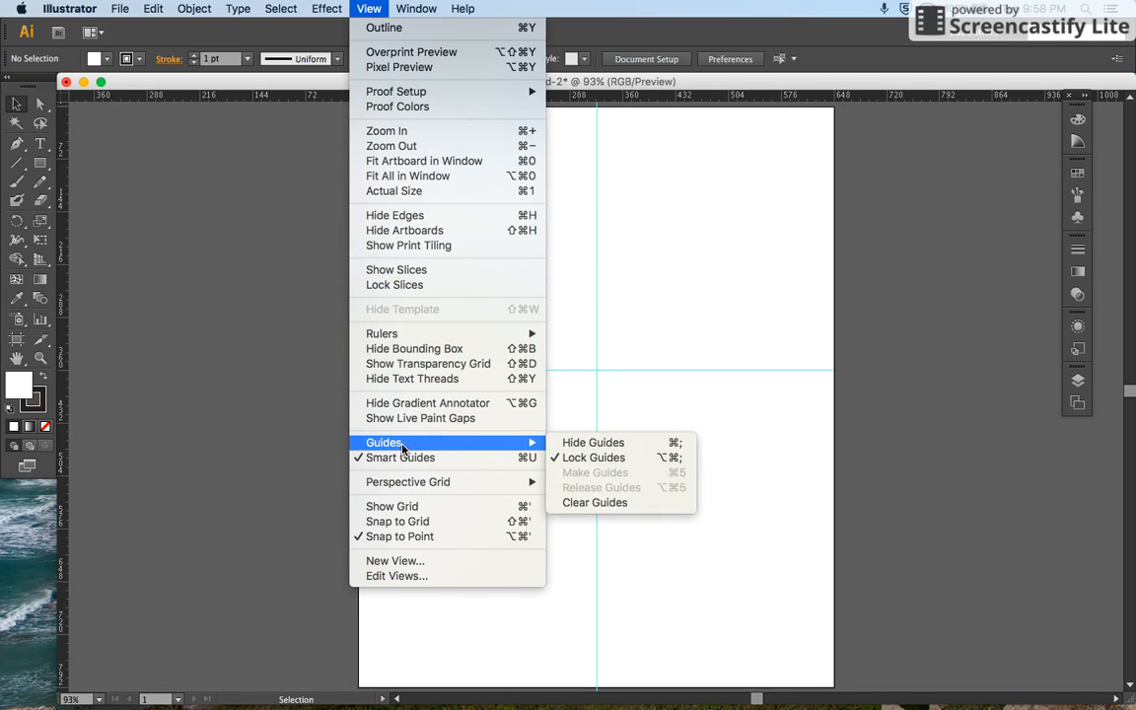
pyautogui.click(580, 444)
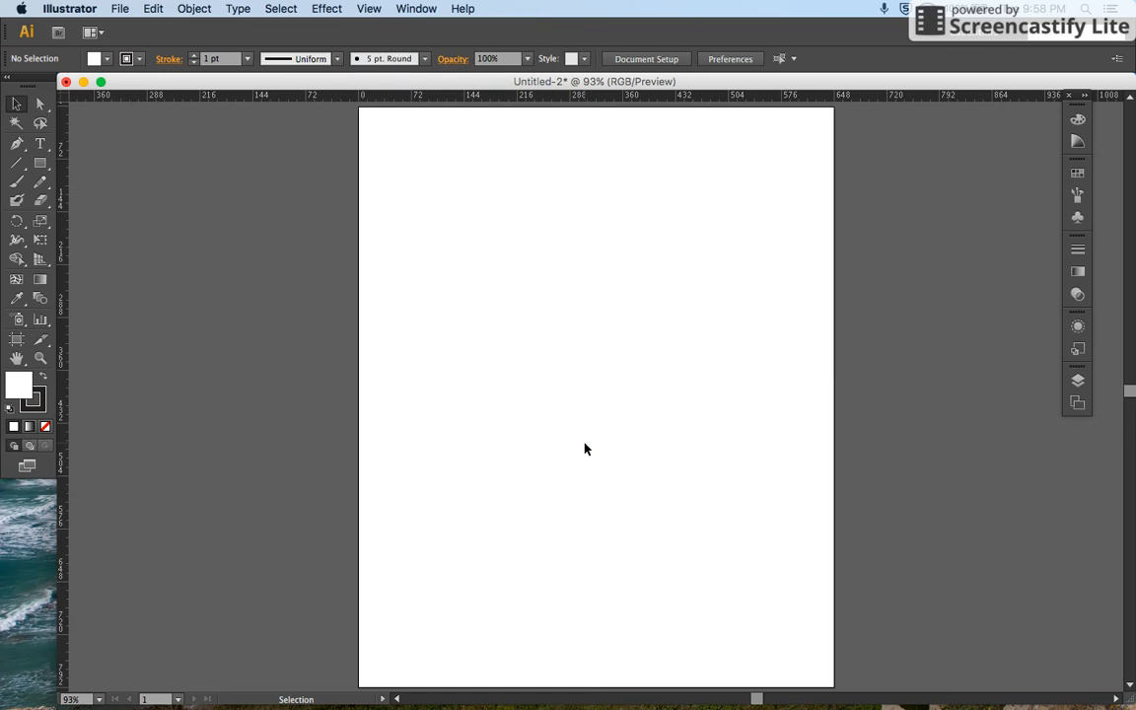
pyautogui.click(368, 9)
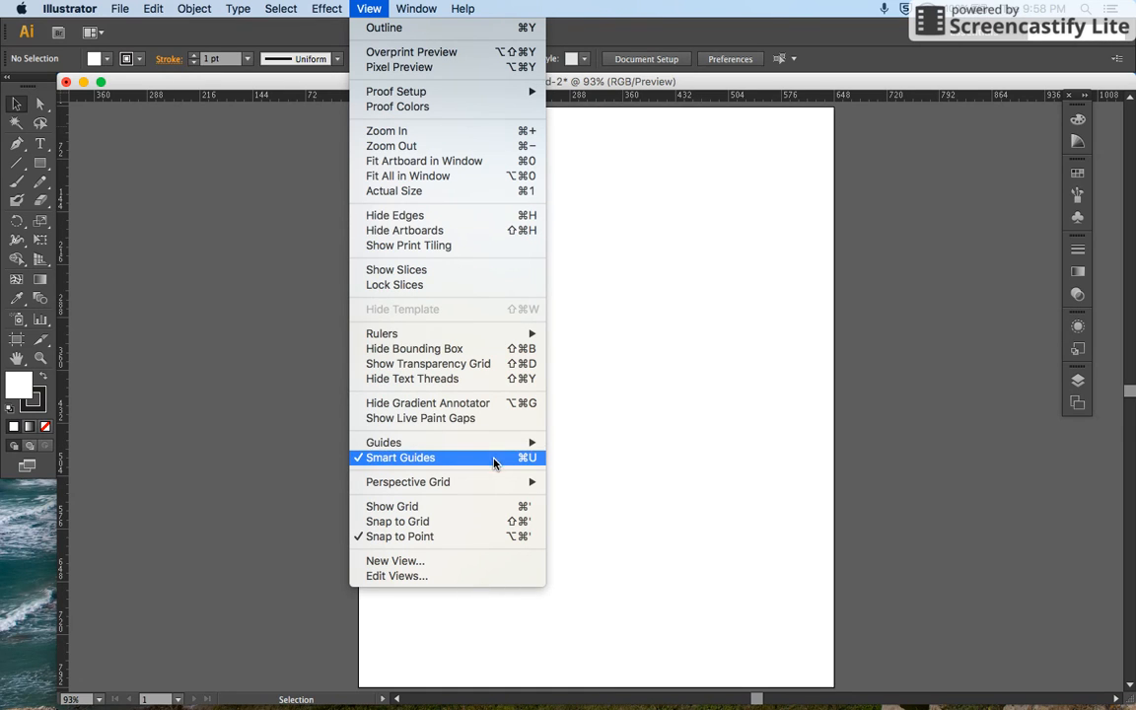
pyautogui.moveTo(518, 449)
pyautogui.click(581, 443)
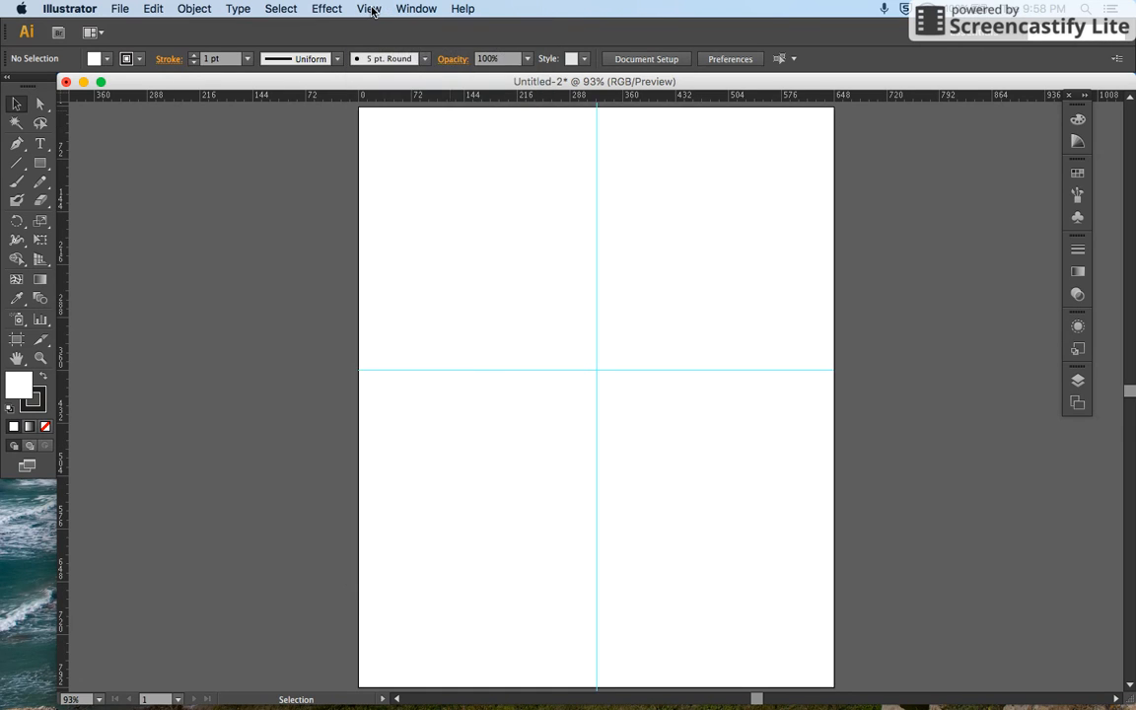
# Step: Unlock the guides so they can be selected and moved
pyautogui.click(370, 9)
pyautogui.moveTo(519, 444)
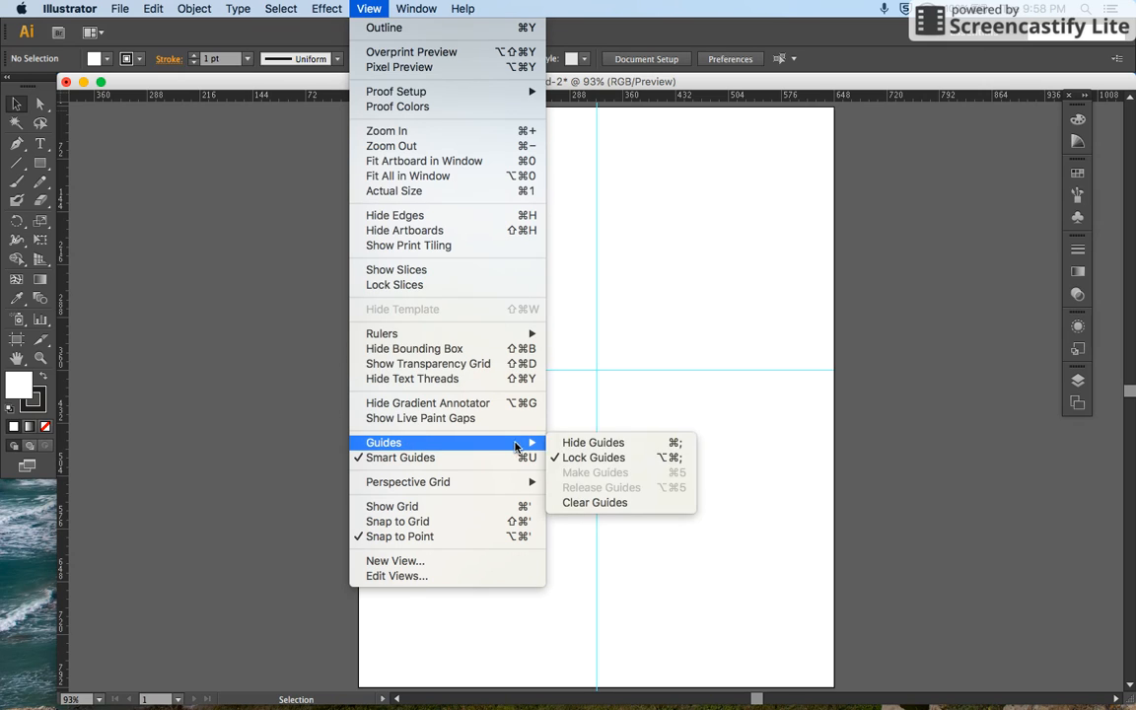
pyautogui.click(596, 460)
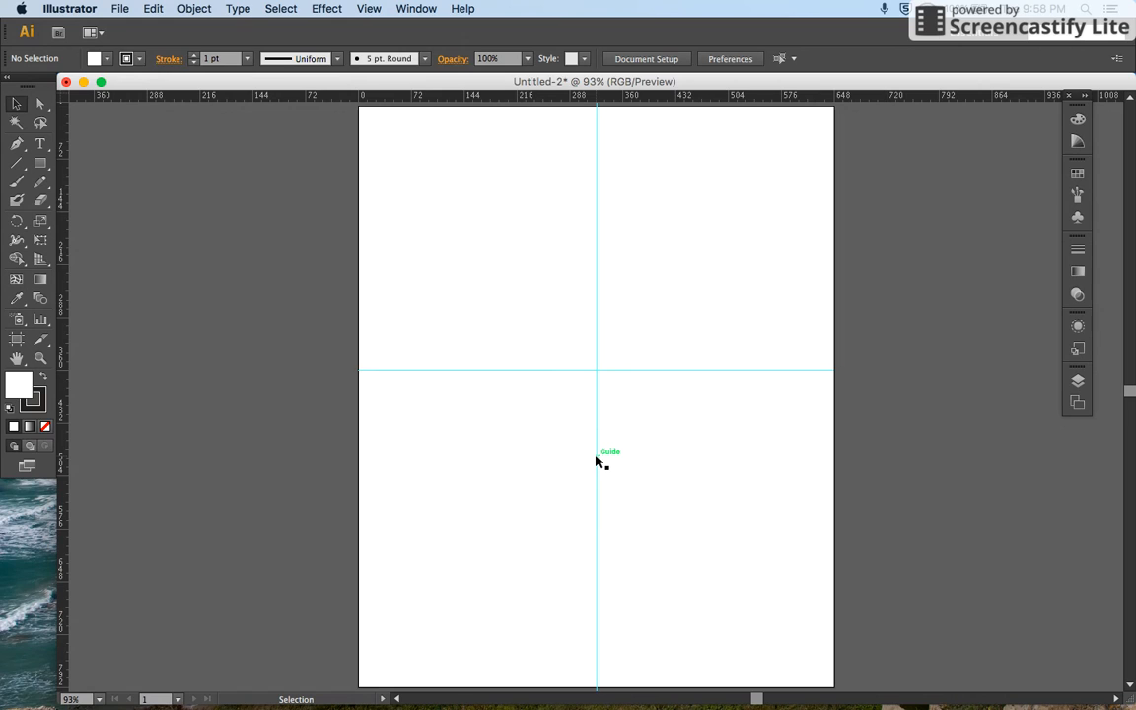
# Step: Move the horizontal guide up to about 249 pt and the vertical guide to about 246 pt
pyautogui.moveTo(649, 315); pyautogui.dragTo(682, 381)
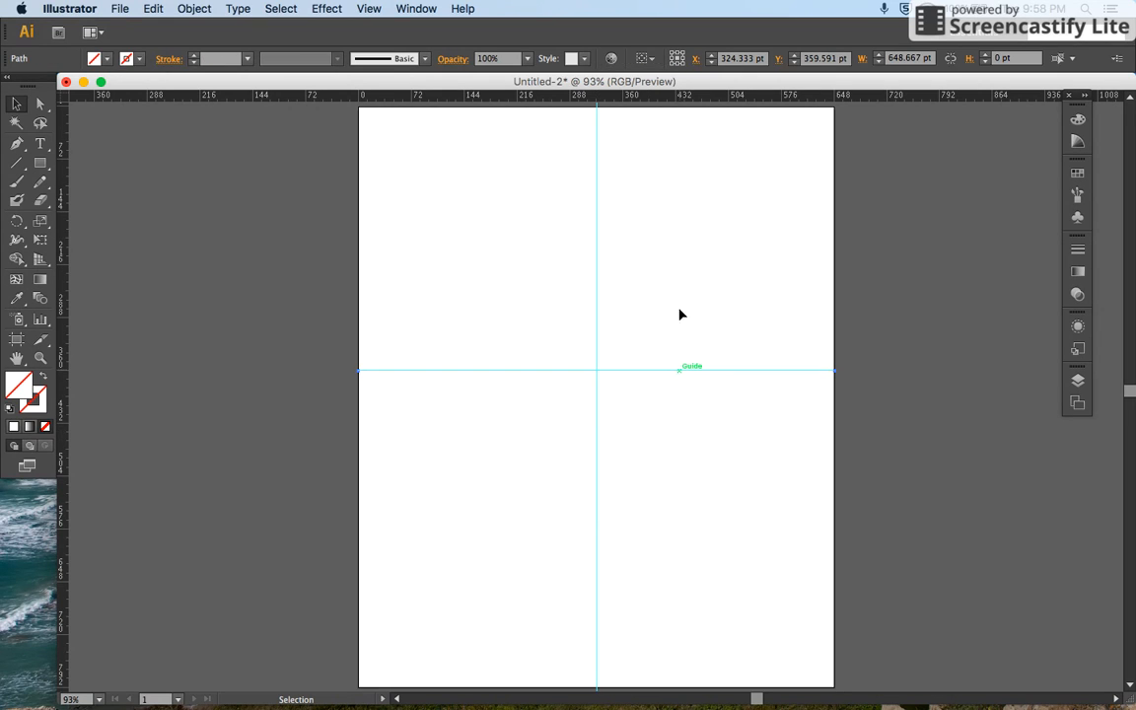
pyautogui.moveTo(702, 371); pyautogui.dragTo(710, 290)
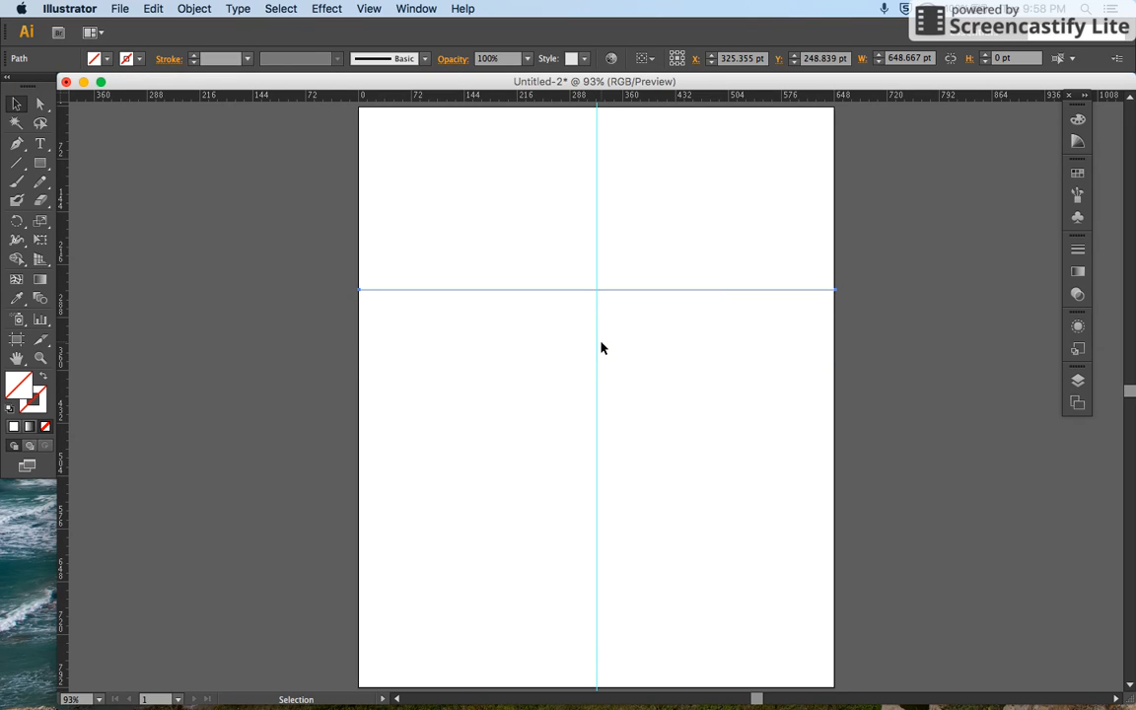
pyautogui.moveTo(597, 347); pyautogui.dragTo(538, 347)
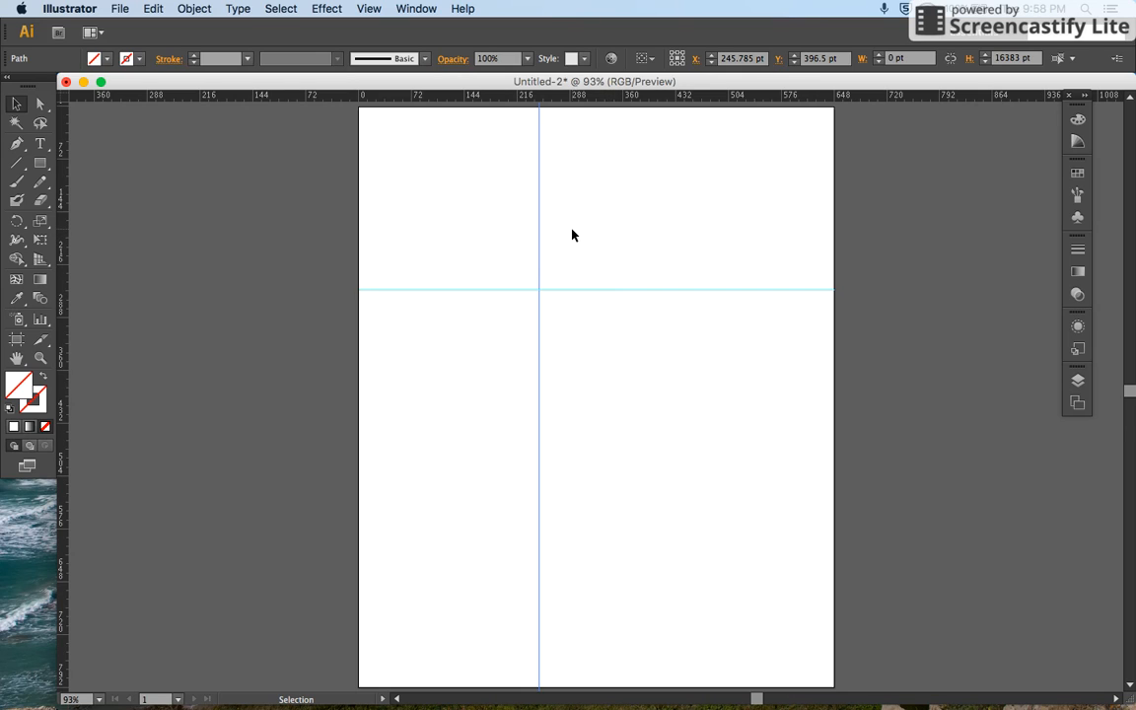
# Step: Delete the vertical guide and the horizontal guide individually from the artboard
pyautogui.press('Delete')
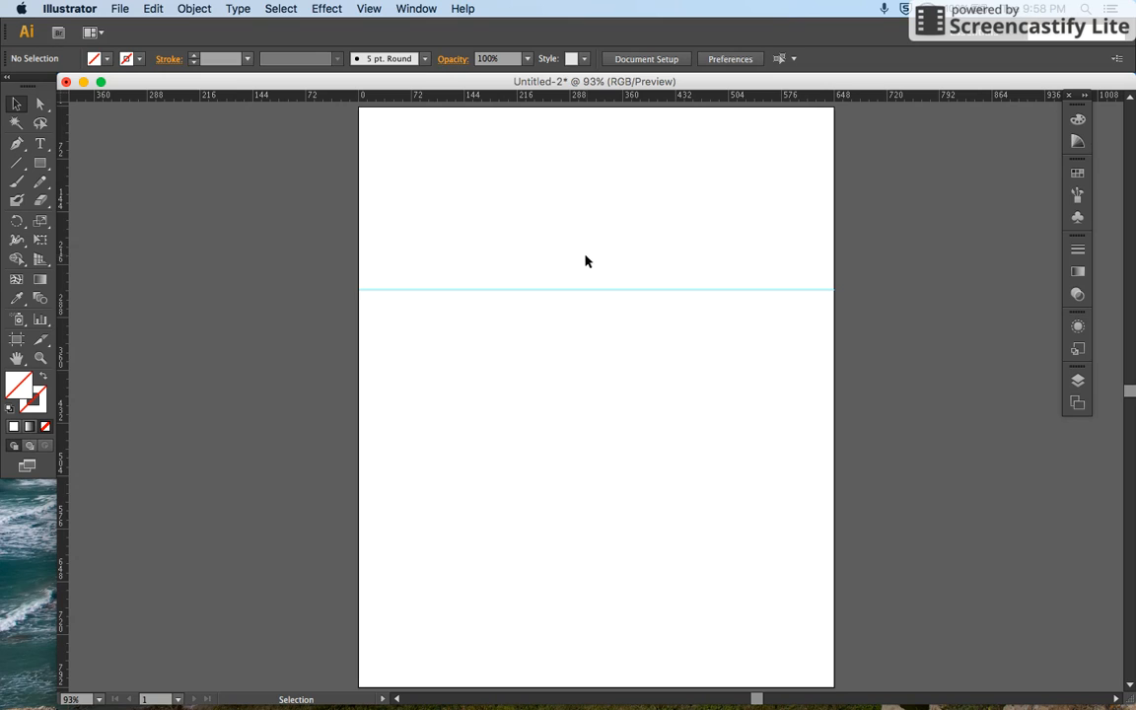
pyautogui.click(427, 290)
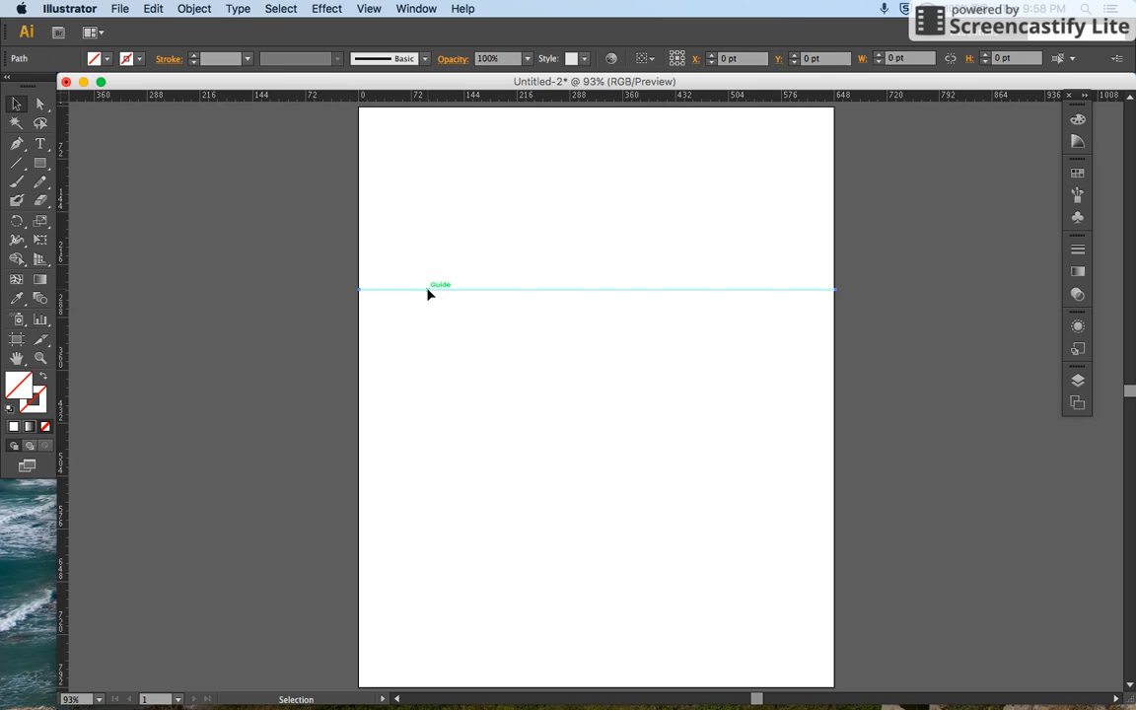
pyautogui.click(451, 342)
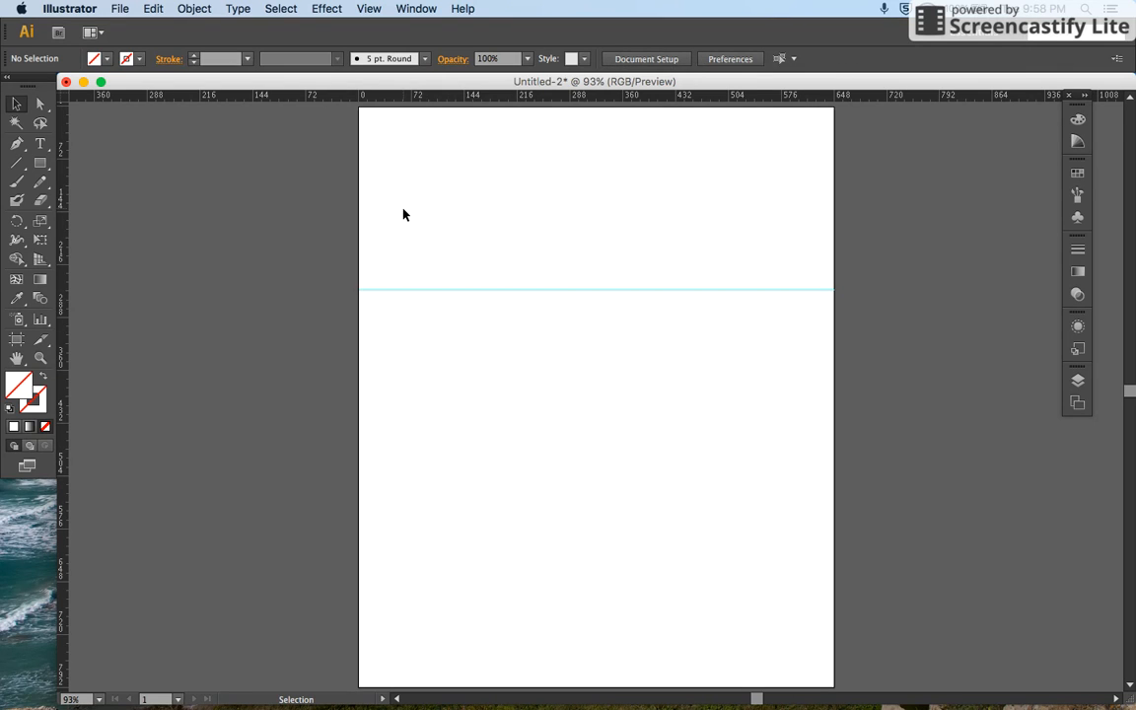
pyautogui.moveTo(403, 214); pyautogui.dragTo(479, 396)
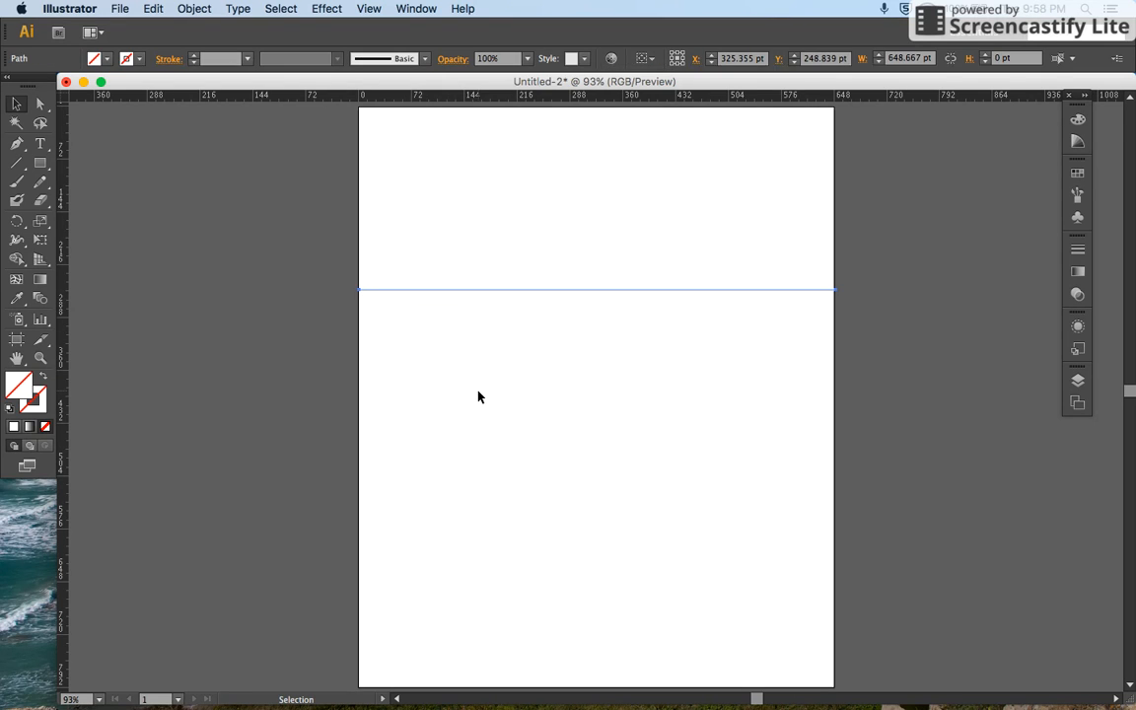
pyautogui.press('Delete')
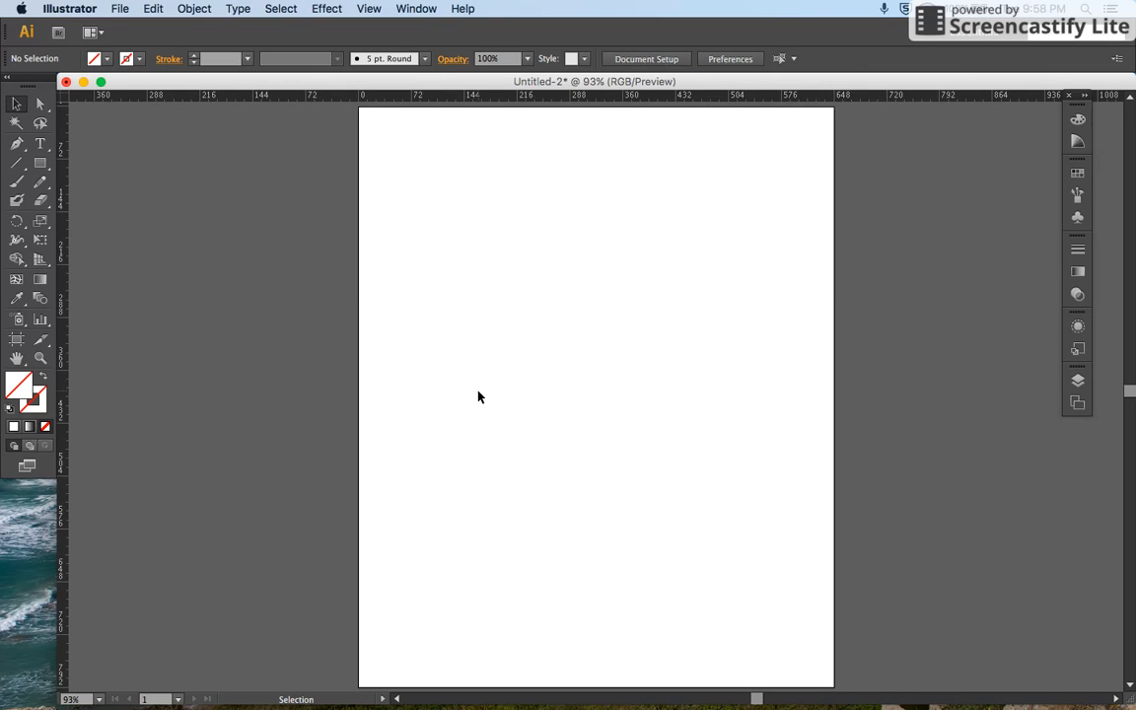
# Step: Add a horizontal guide slightly above the artboard's middle and a vertical guide at about 341 pt
pyautogui.moveTo(507, 95); pyautogui.dragTo(503, 178)
pyautogui.moveTo(500, 255); pyautogui.dragTo(397, 368)
pyautogui.moveTo(62, 413); pyautogui.dragTo(608, 413)
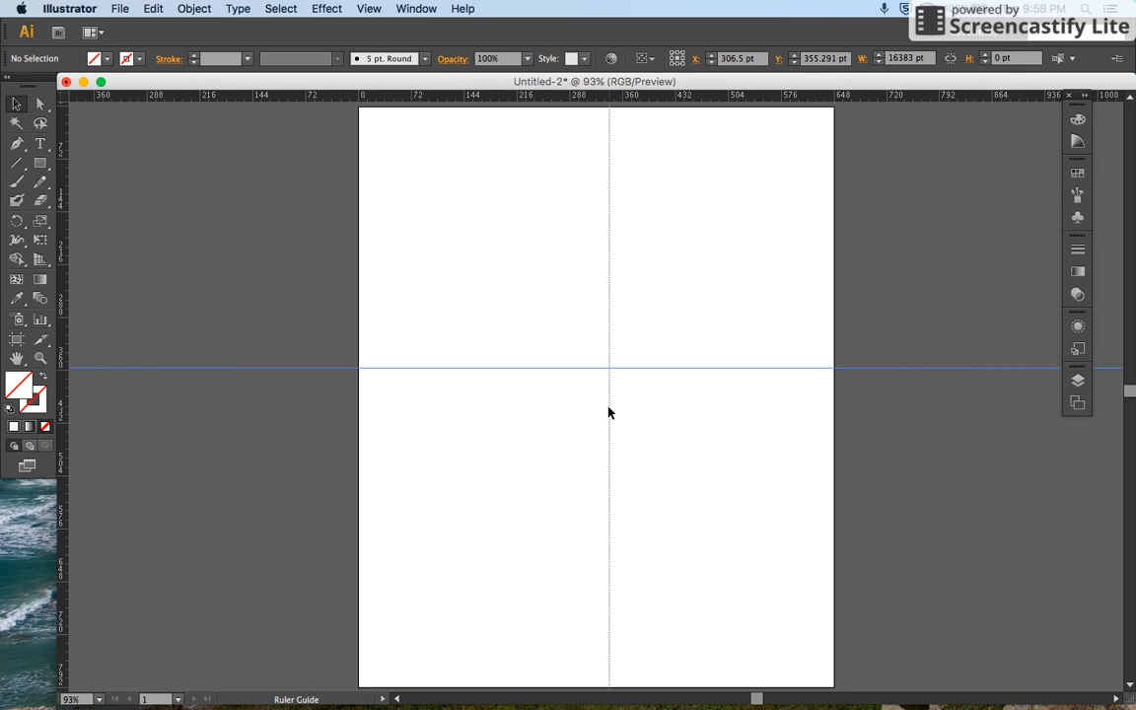
# Step: Clear all guides from the document at once
pyautogui.click(366, 9)
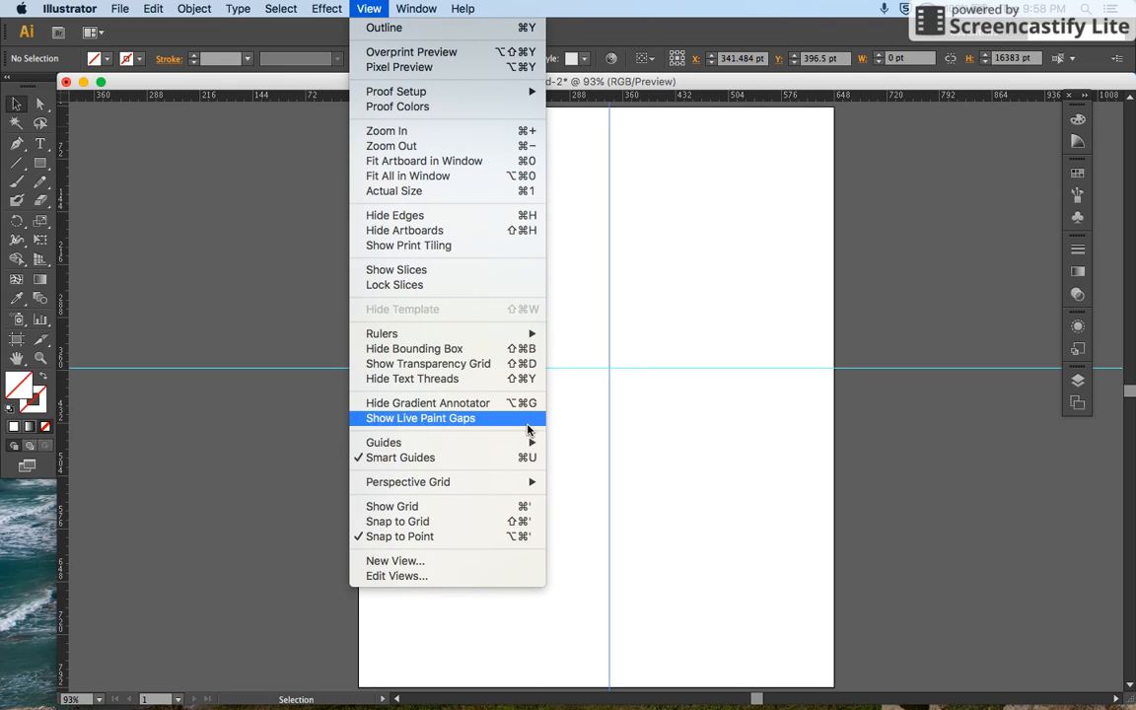
pyautogui.moveTo(535, 449)
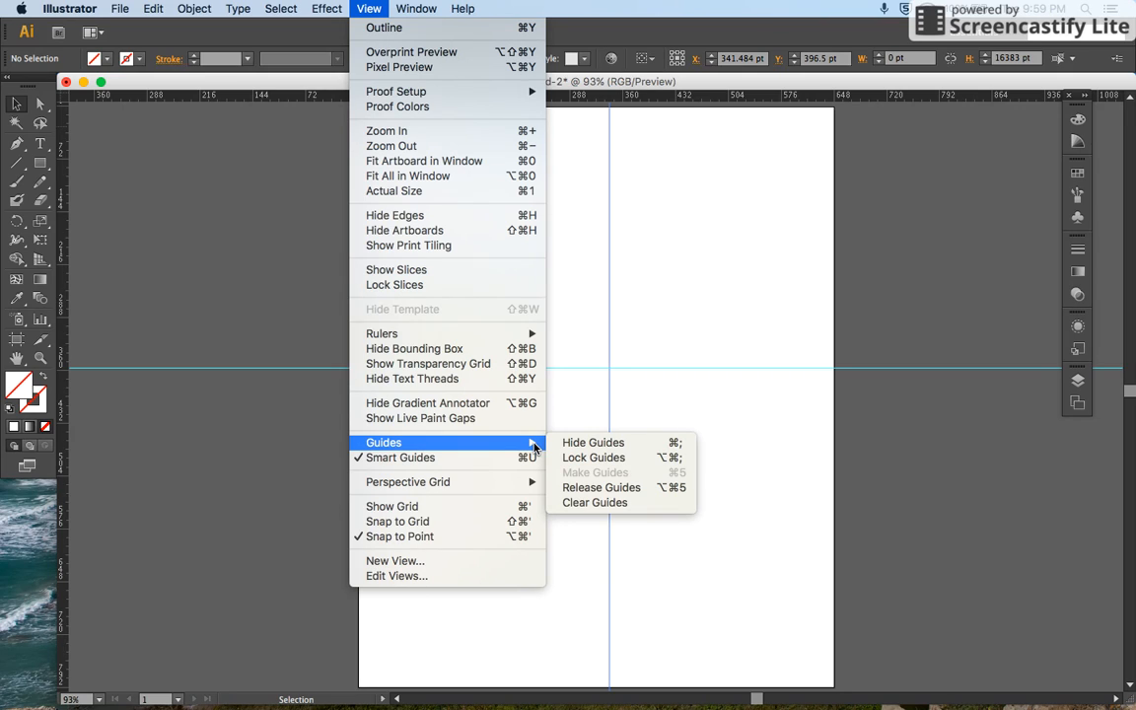
pyautogui.click(581, 504)
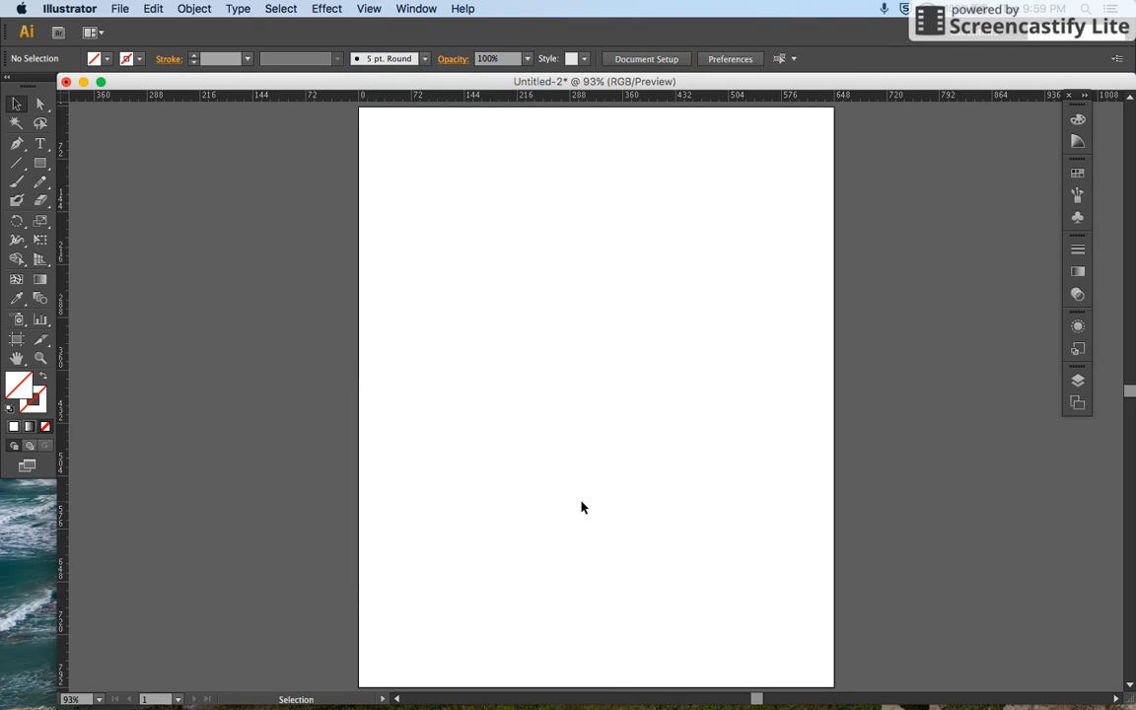
# Step: Add a horizontal guide across the document at about 383 pt and lock the guides
pyautogui.moveTo(523, 94); pyautogui.dragTo(533, 387)
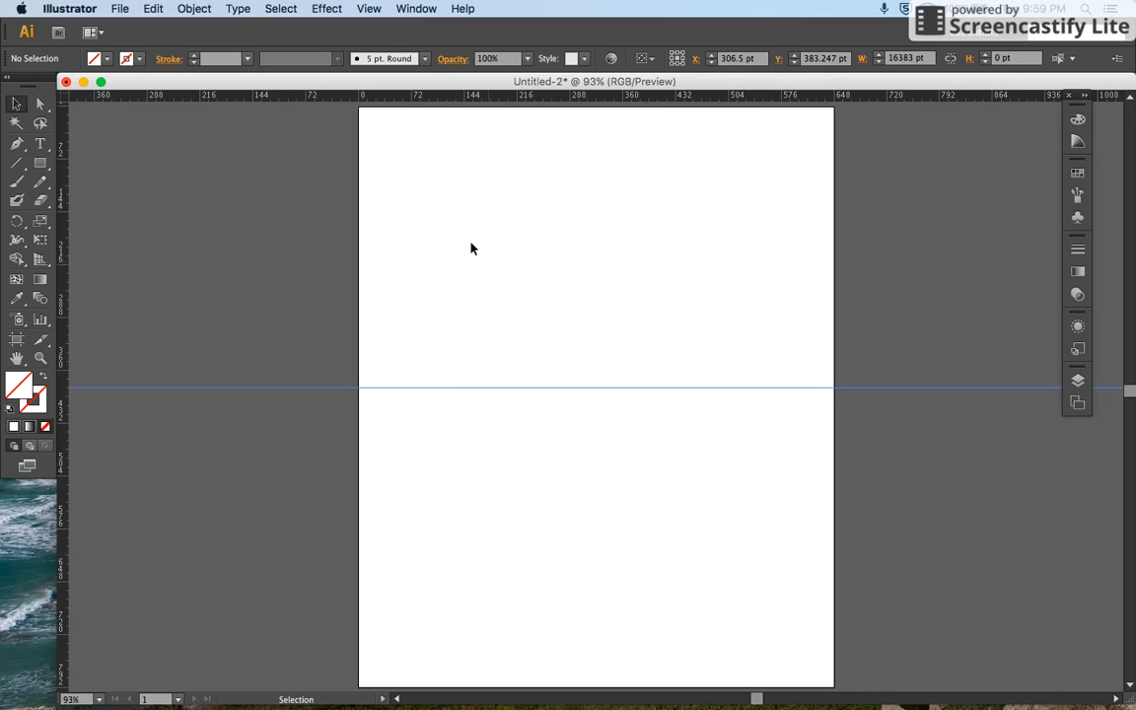
pyautogui.click(368, 9)
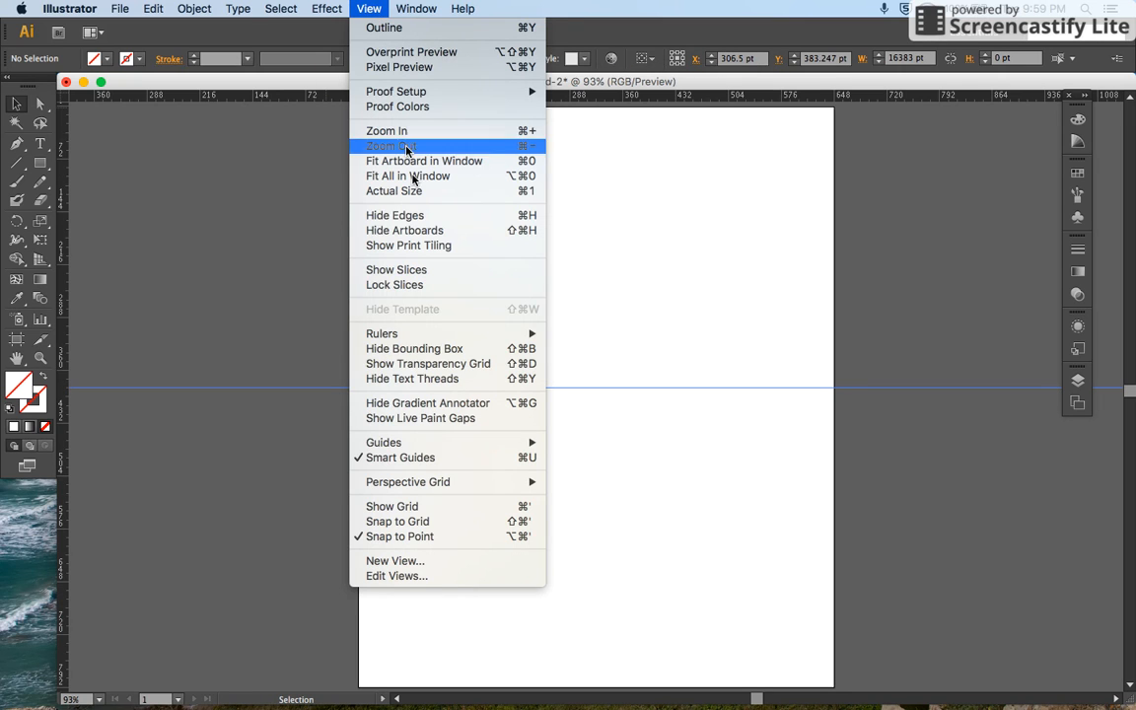
pyautogui.moveTo(446, 450)
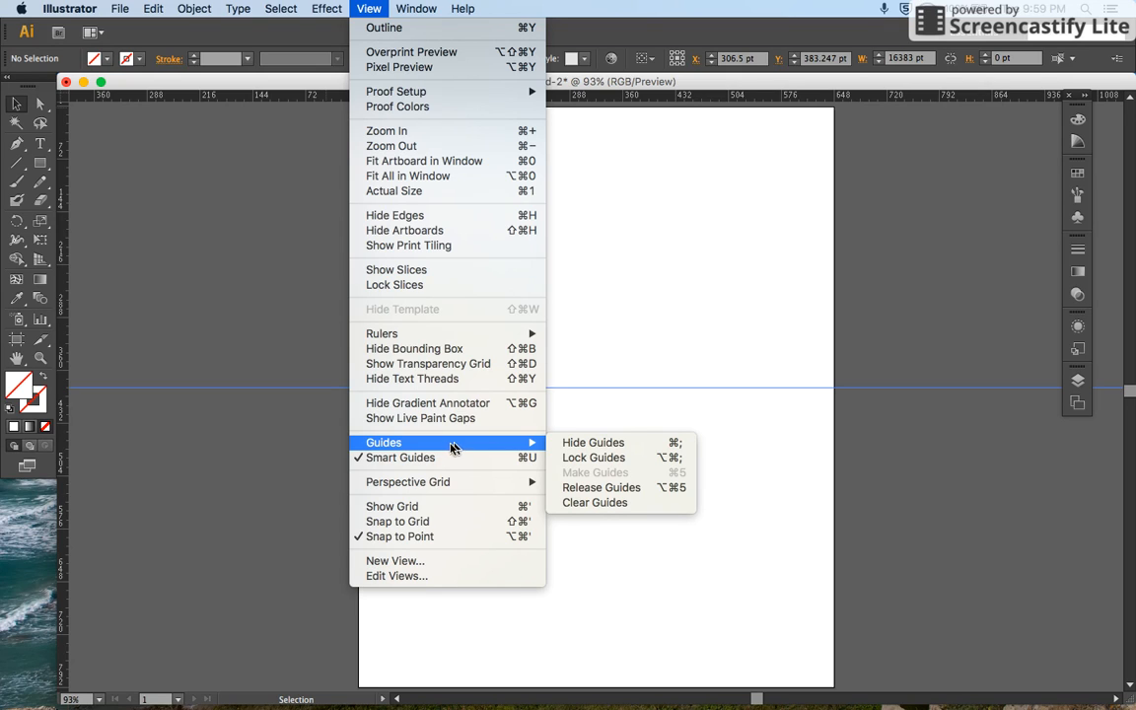
pyautogui.click(578, 458)
# Step: Draw a nearly square rectangle across the horizontal guide on the artboard's left half and fill it with red E52020
pyautogui.click(40, 165)
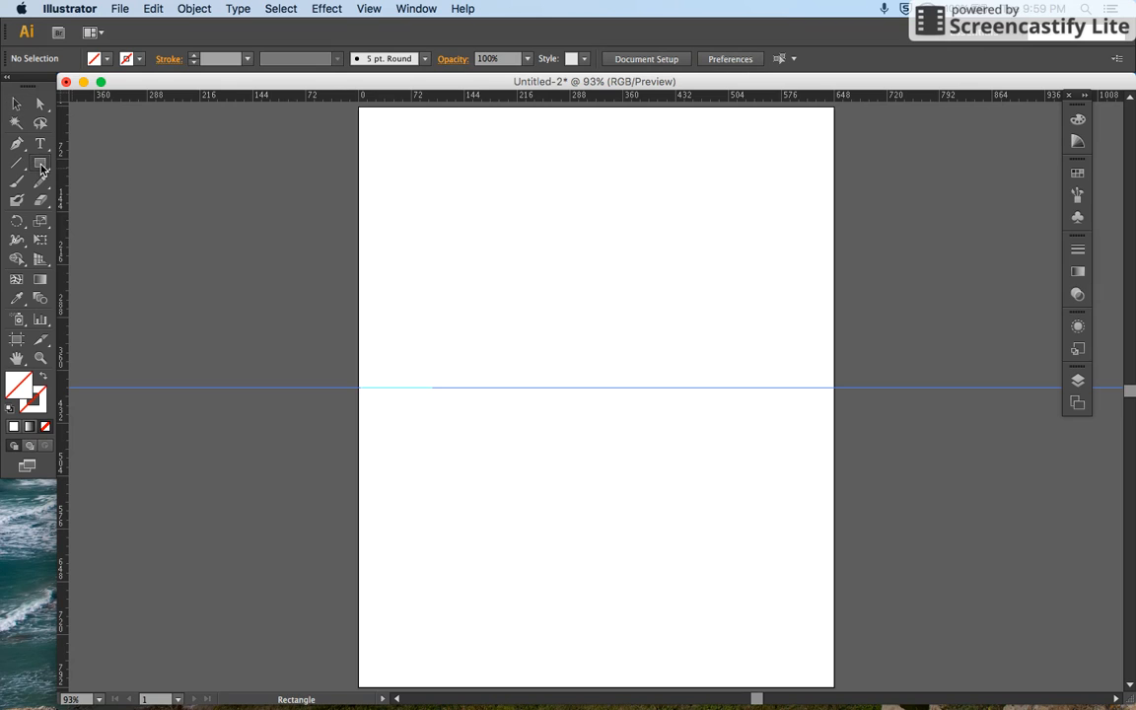
pyautogui.moveTo(428, 327); pyautogui.dragTo(530, 436)
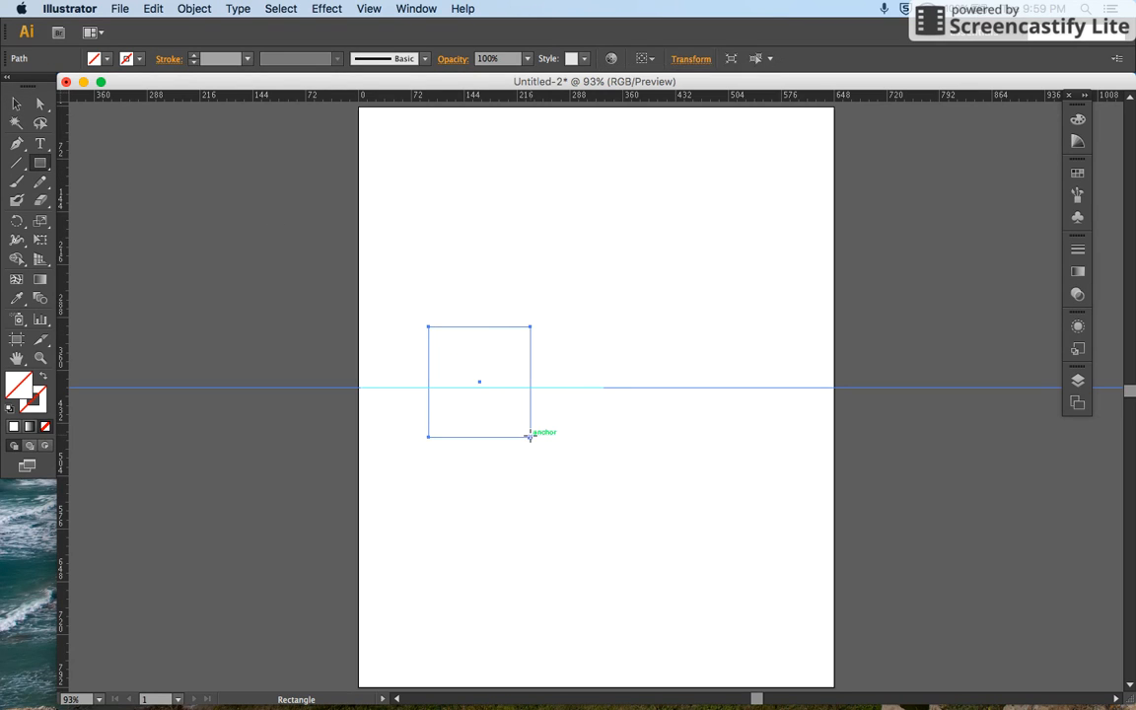
pyautogui.doubleClick(24, 386)
pyautogui.click(530, 282)
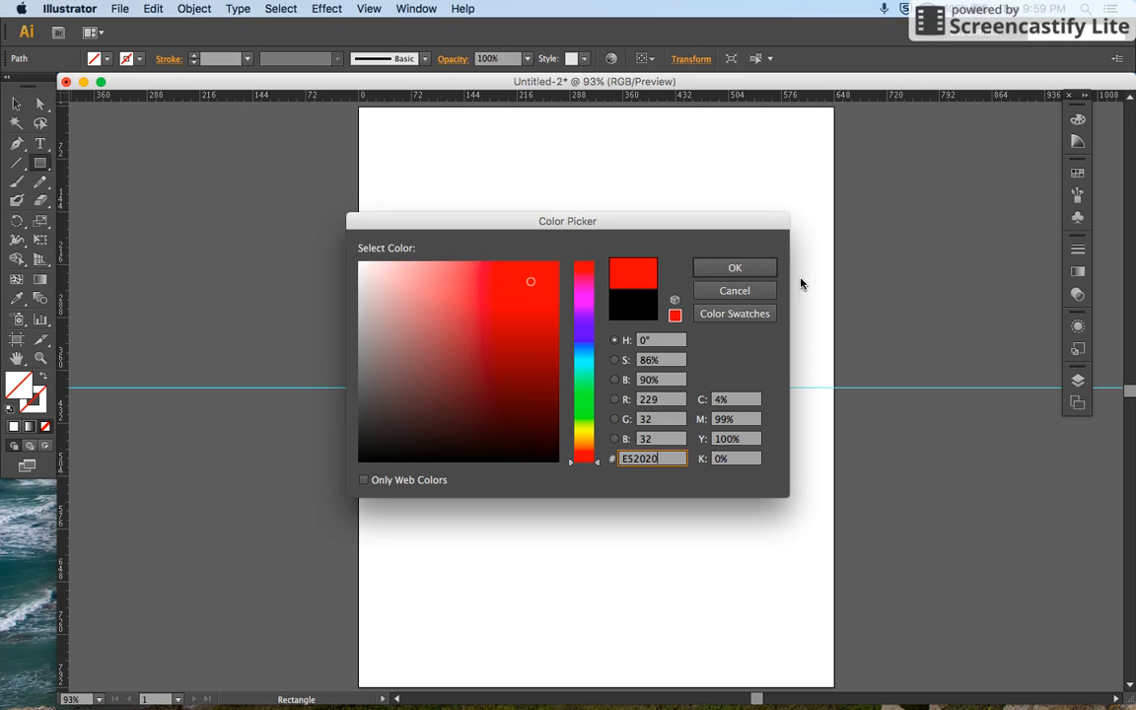
pyautogui.click(760, 268)
# Step: Rotate the red rectangle clockwise into a diamond orientation, marquee-selecting across it and the locked guide between turns
pyautogui.click(19, 105)
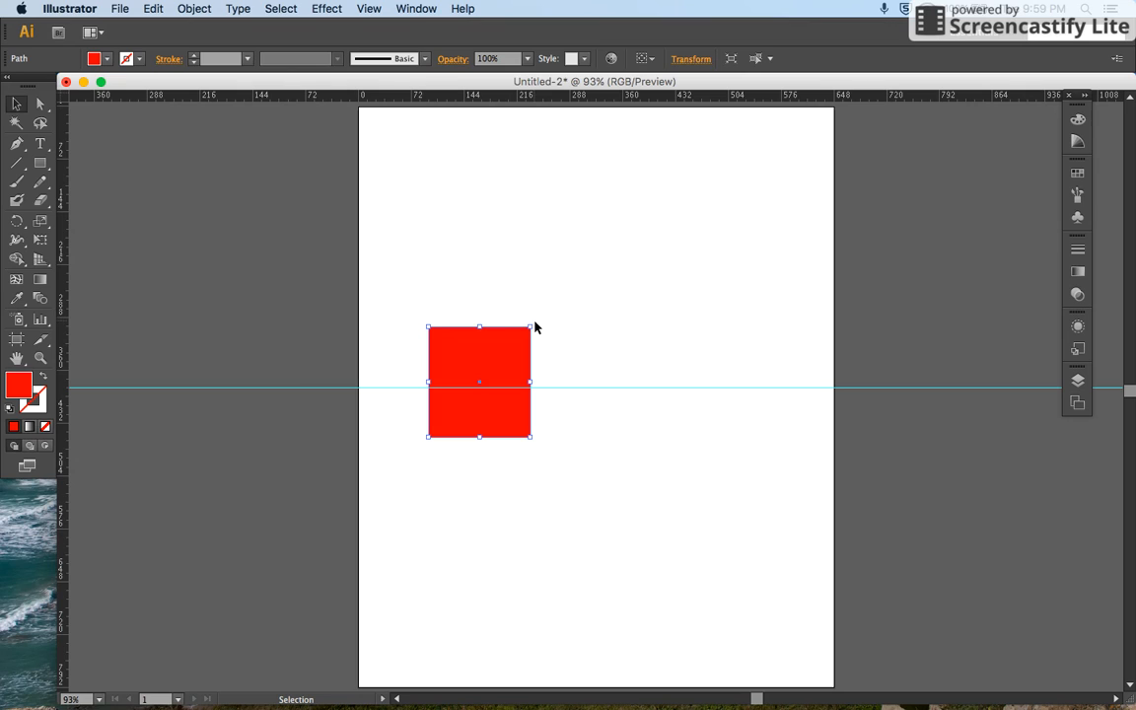
pyautogui.moveTo(535, 321); pyautogui.dragTo(560, 345)
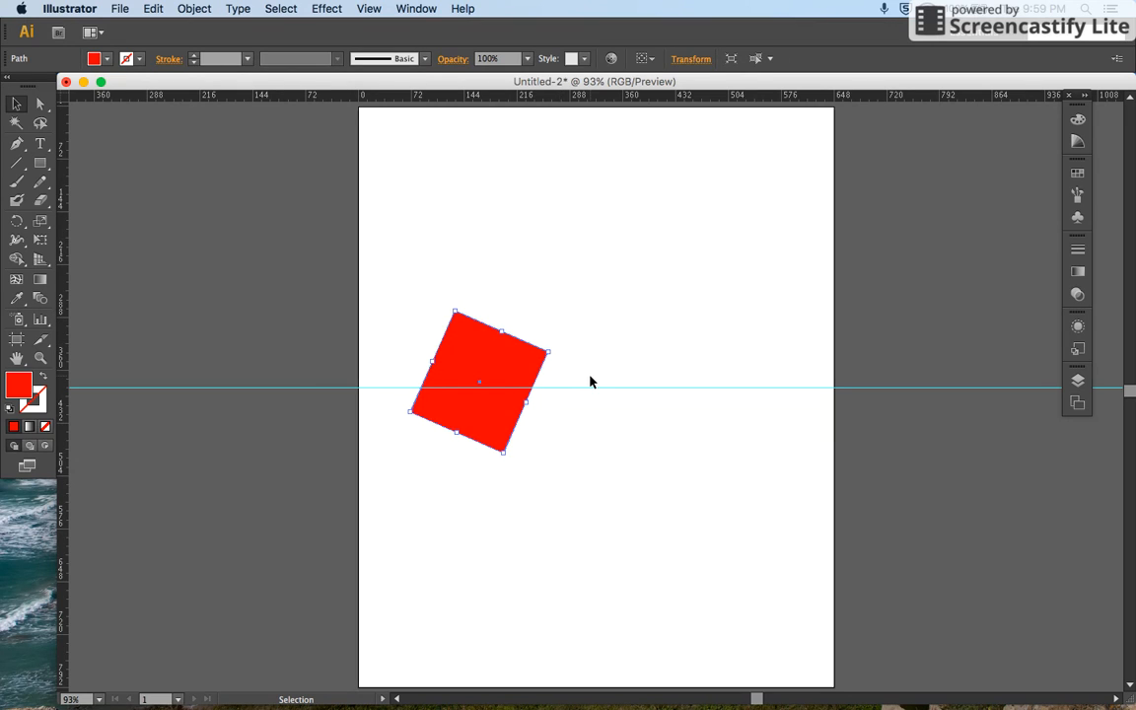
pyautogui.moveTo(590, 306); pyautogui.dragTo(417, 490)
pyautogui.moveTo(556, 351); pyautogui.dragTo(563, 378)
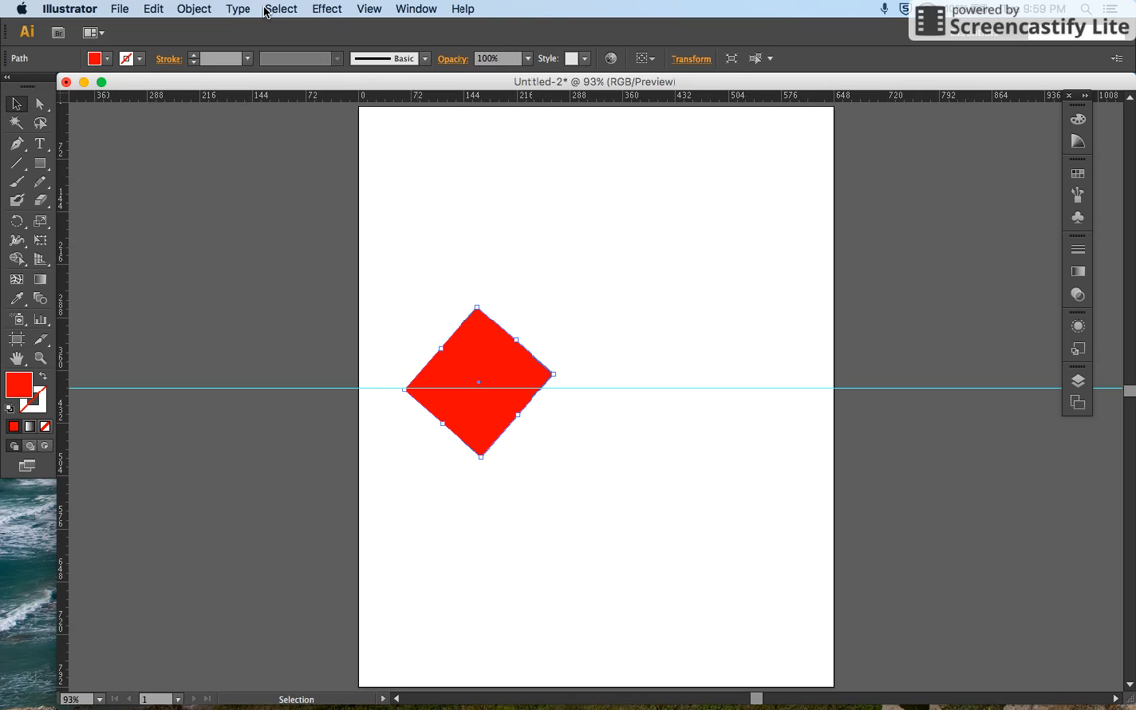
# Step: Unlock the guides and select the red diamond together with the horizontal guide crossing it
pyautogui.click(374, 10)
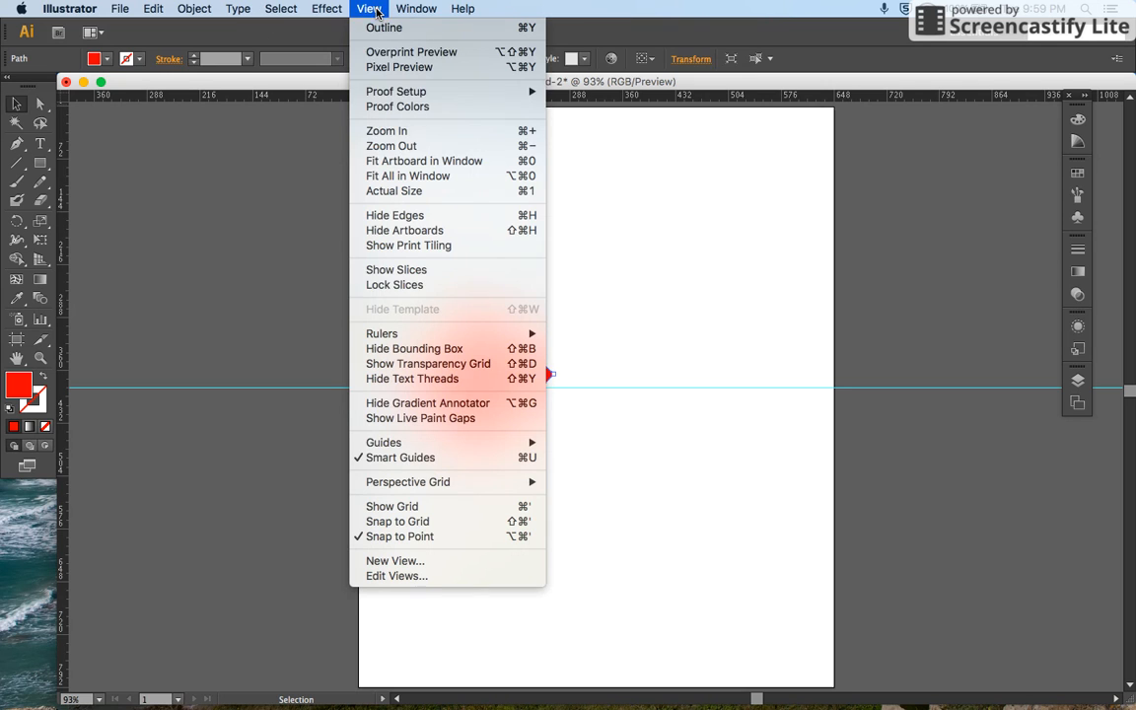
pyautogui.moveTo(528, 448)
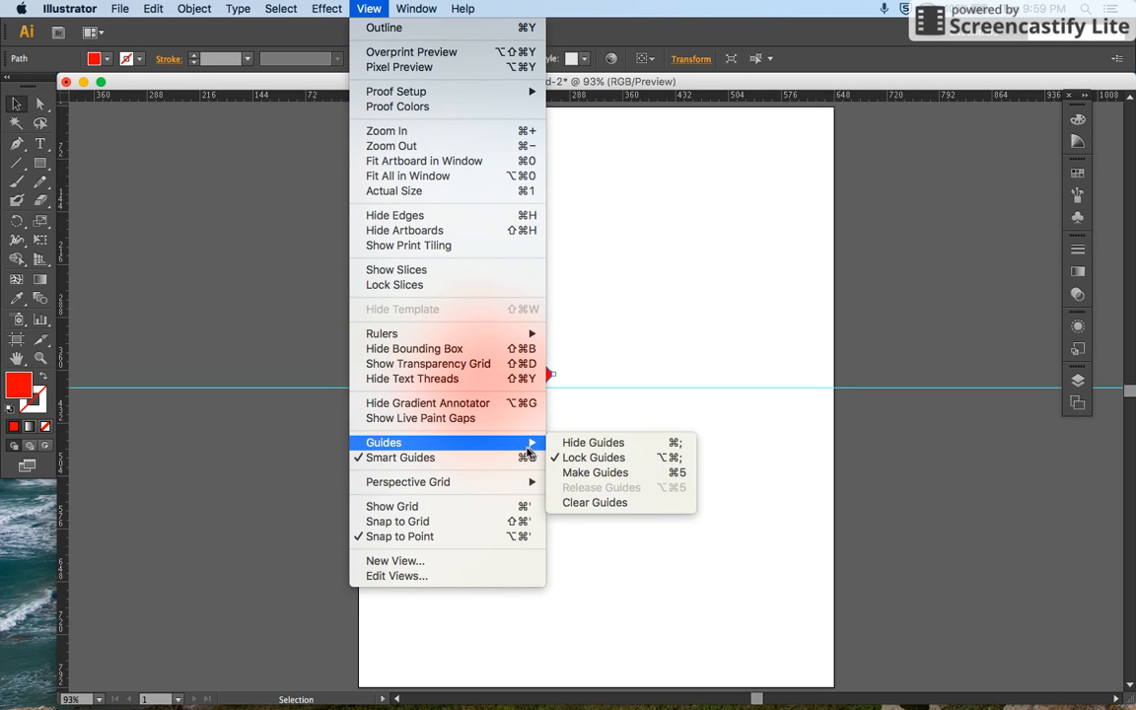
pyautogui.click(580, 458)
pyautogui.moveTo(590, 298); pyautogui.dragTo(424, 492)
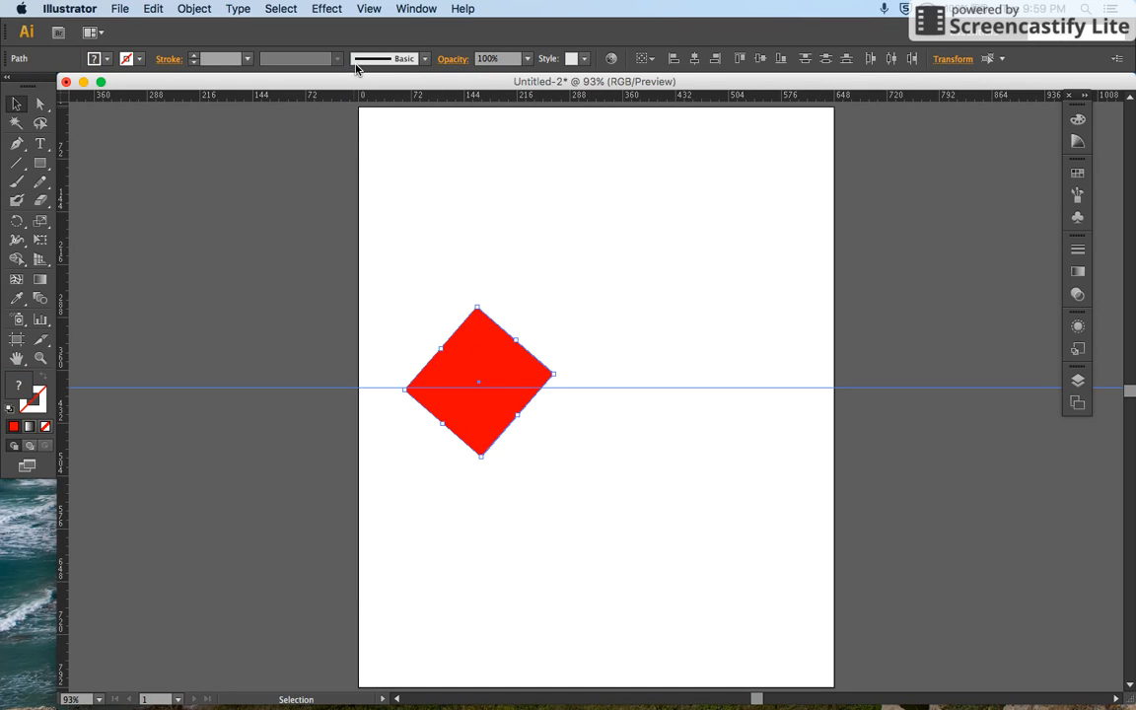
# Step: Try to rotate the selected diamond and guide together by -58°, and undo the rotation
pyautogui.click(193, 10)
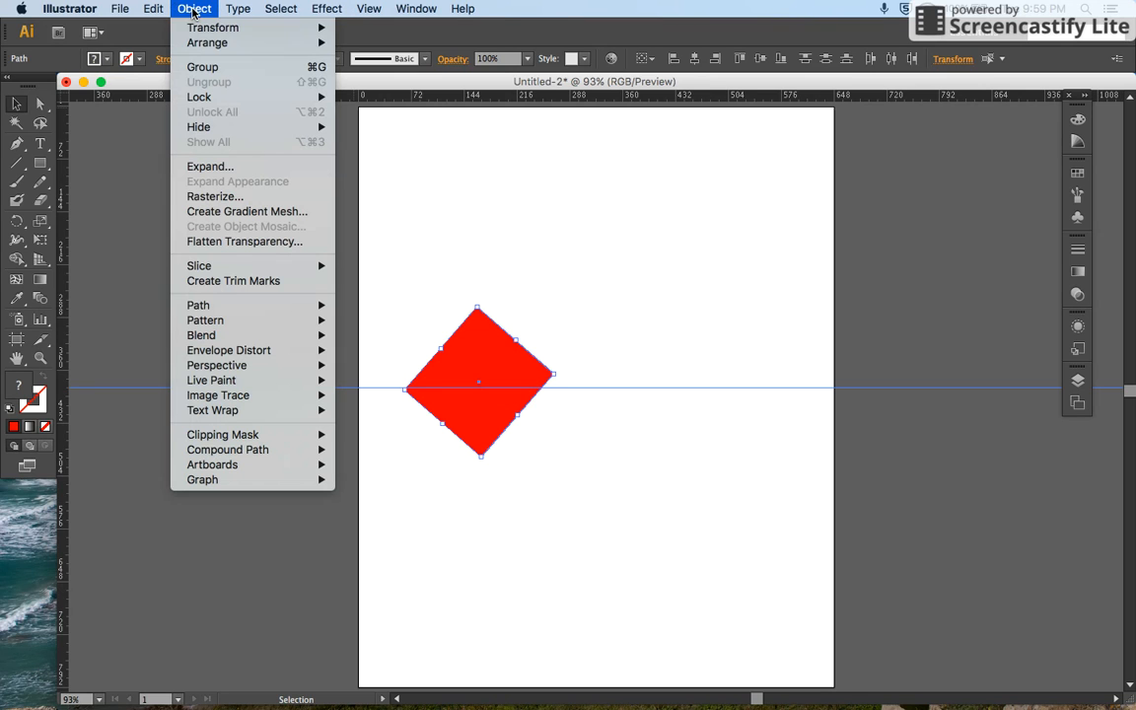
pyautogui.moveTo(227, 27)
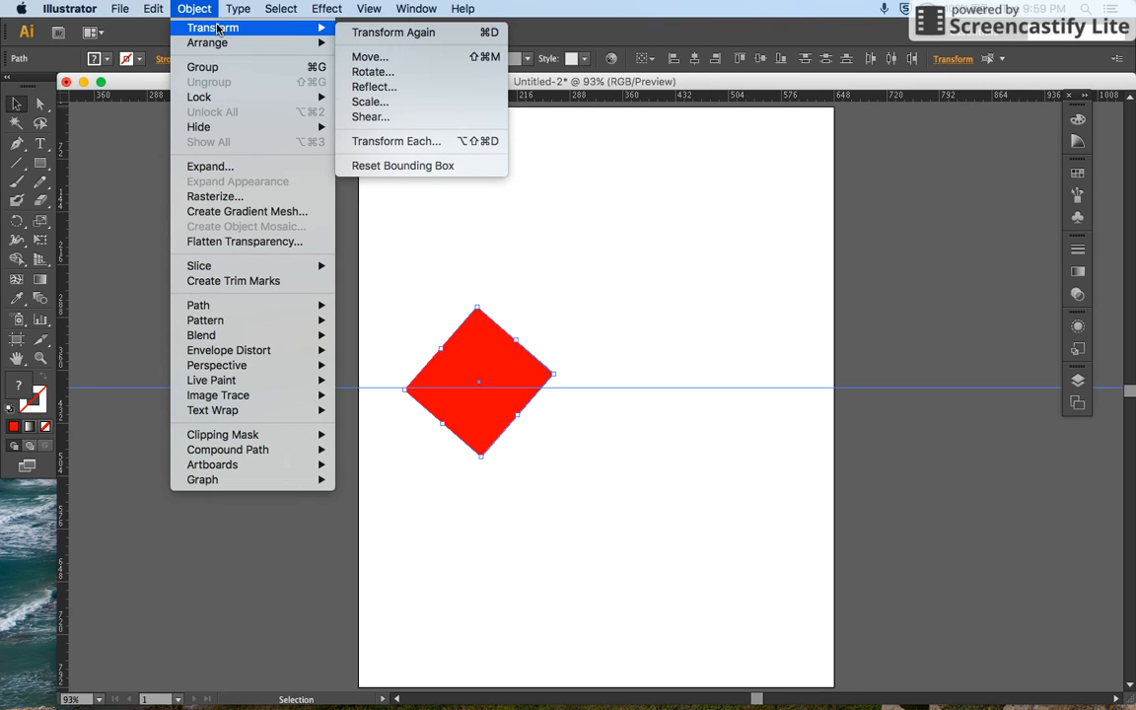
pyautogui.click(394, 73)
pyautogui.write('-58')
pyautogui.click(677, 420)
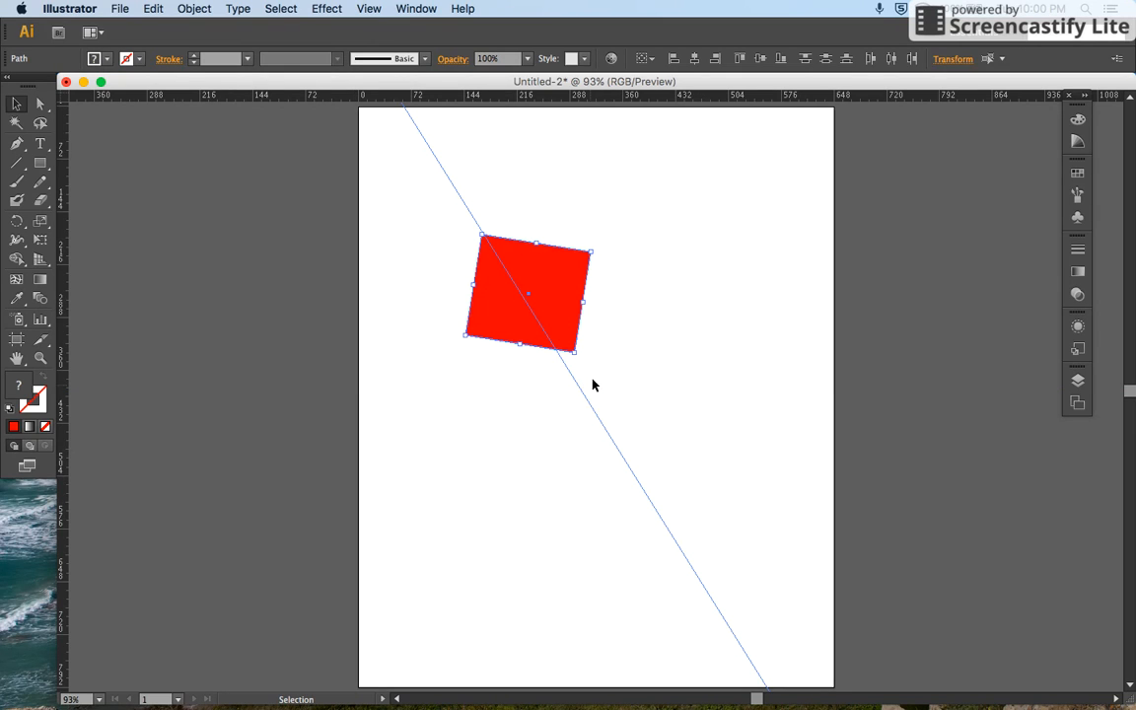
pyautogui.press('super+z')
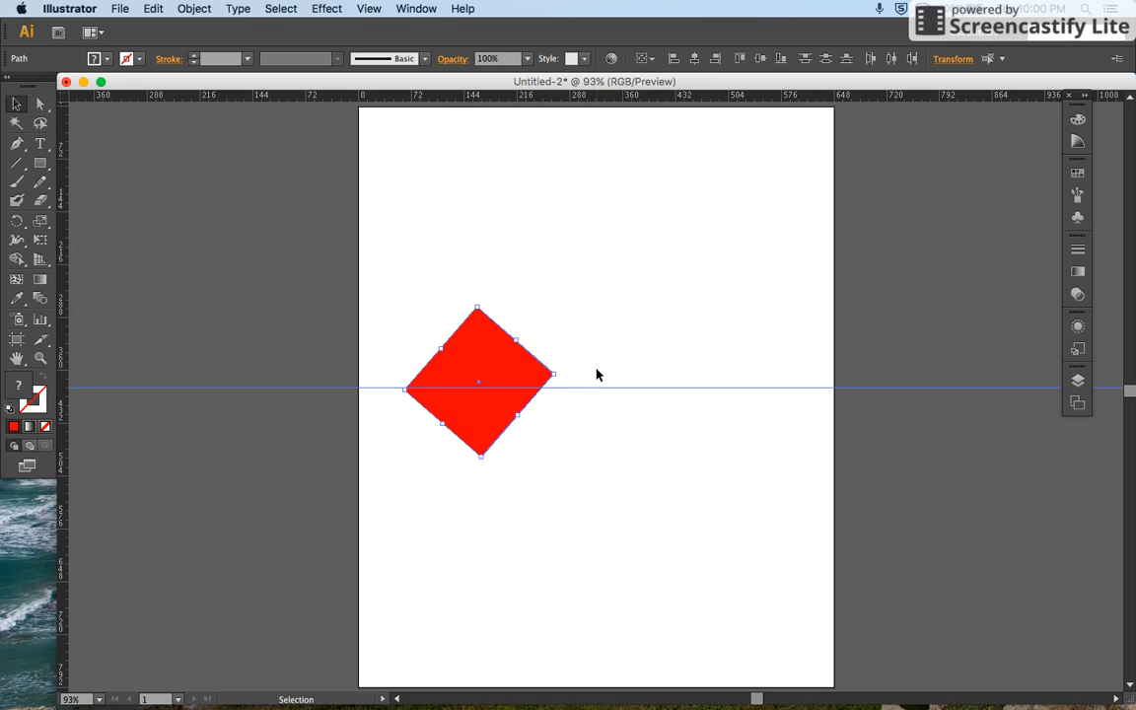
# Step: Lock the guides again so that only the red diamond is affected by transformations
pyautogui.click(370, 9)
pyautogui.moveTo(538, 445)
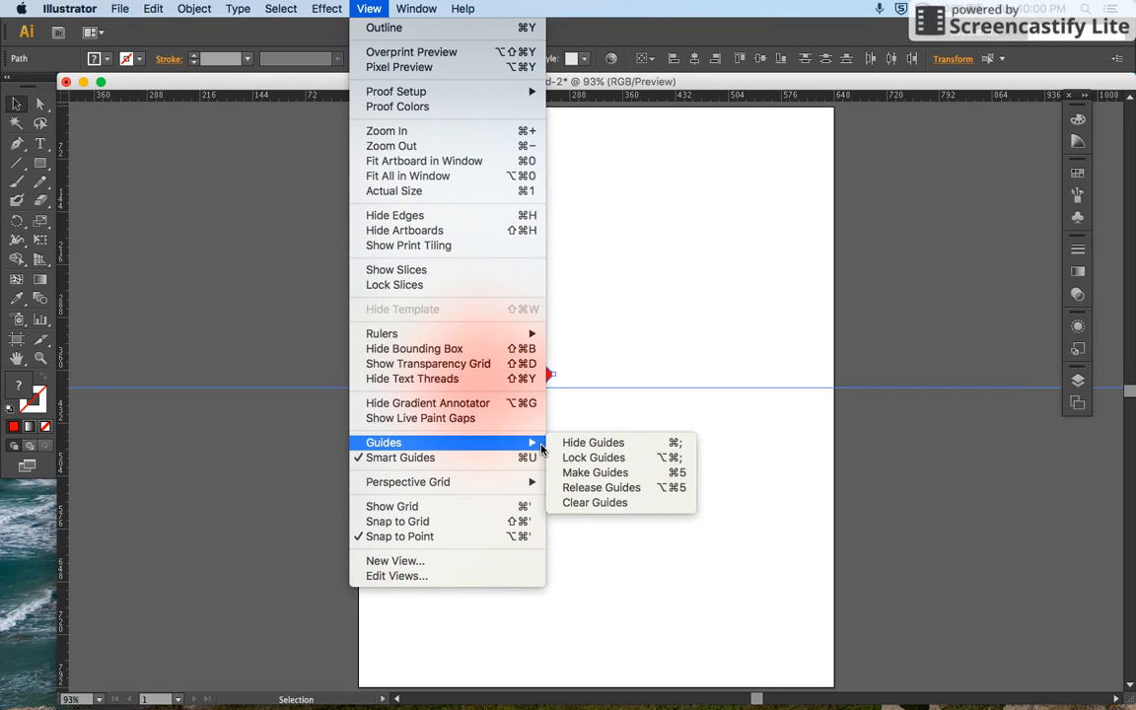
pyautogui.click(591, 457)
# Step: Rotate the red diamond by 305°, without turning the locked horizontal guide
pyautogui.click(192, 9)
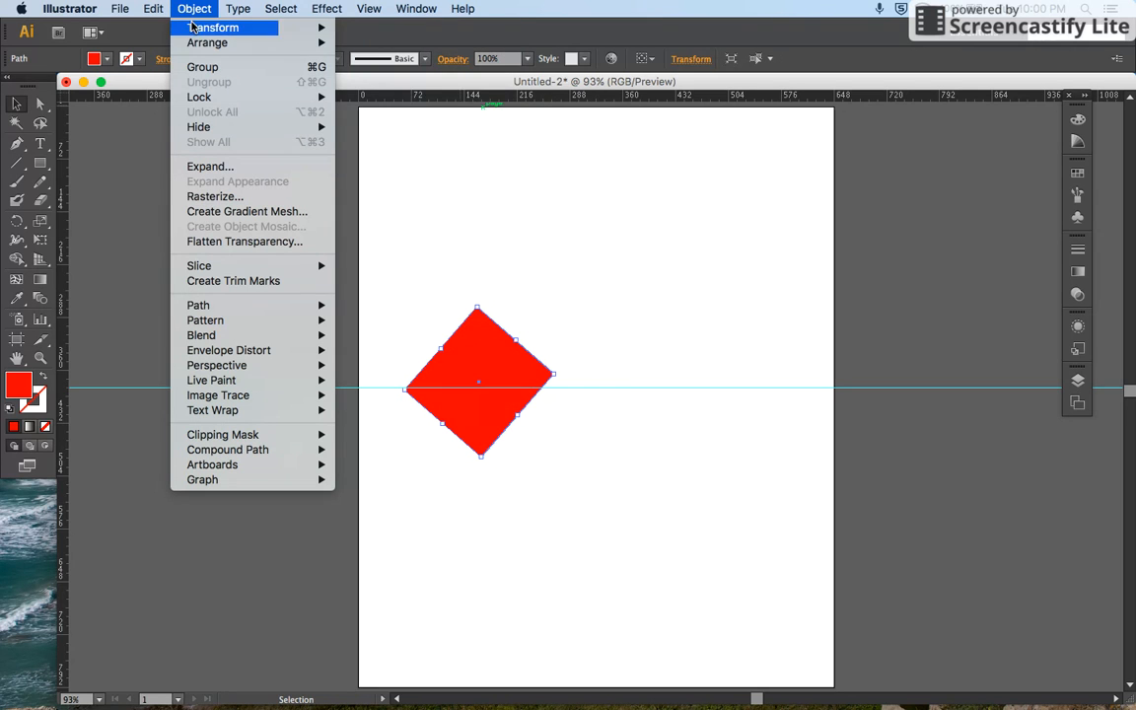
pyautogui.moveTo(318, 30)
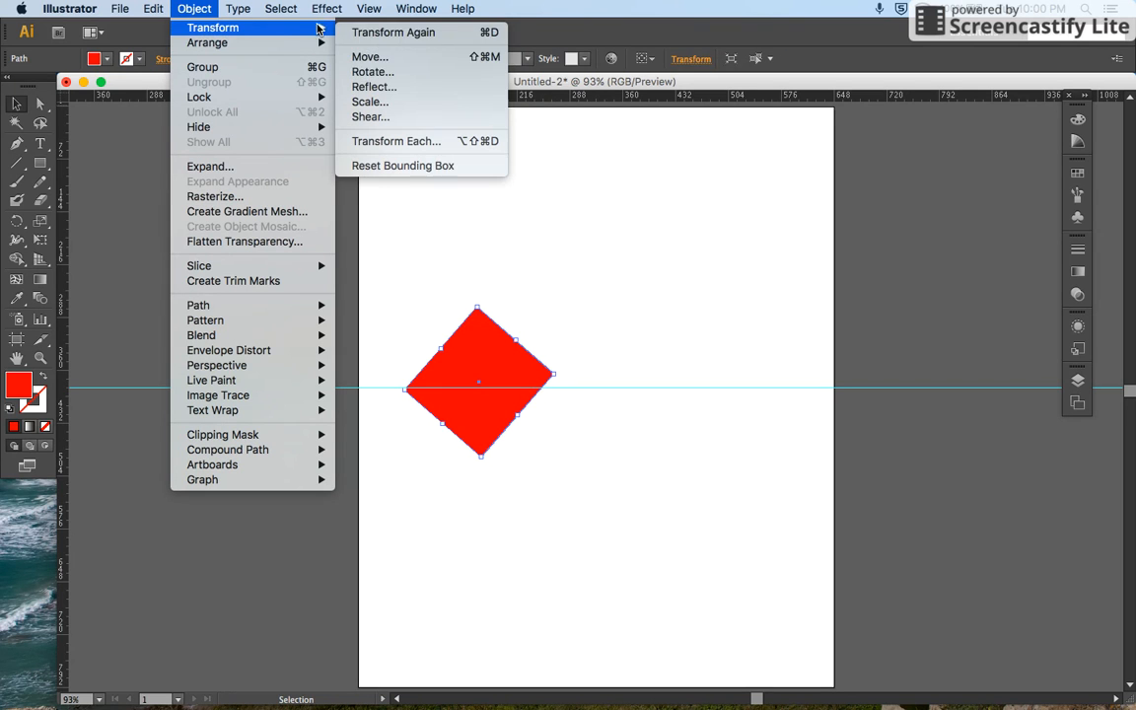
pyautogui.click(361, 77)
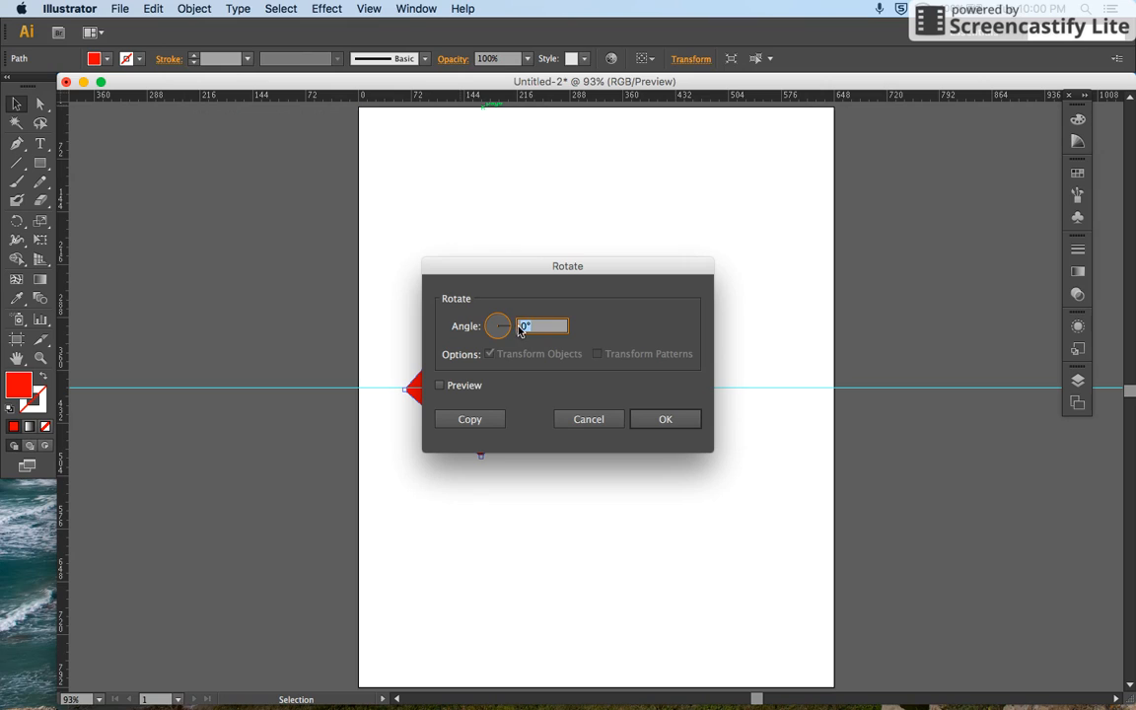
pyautogui.click(657, 421)
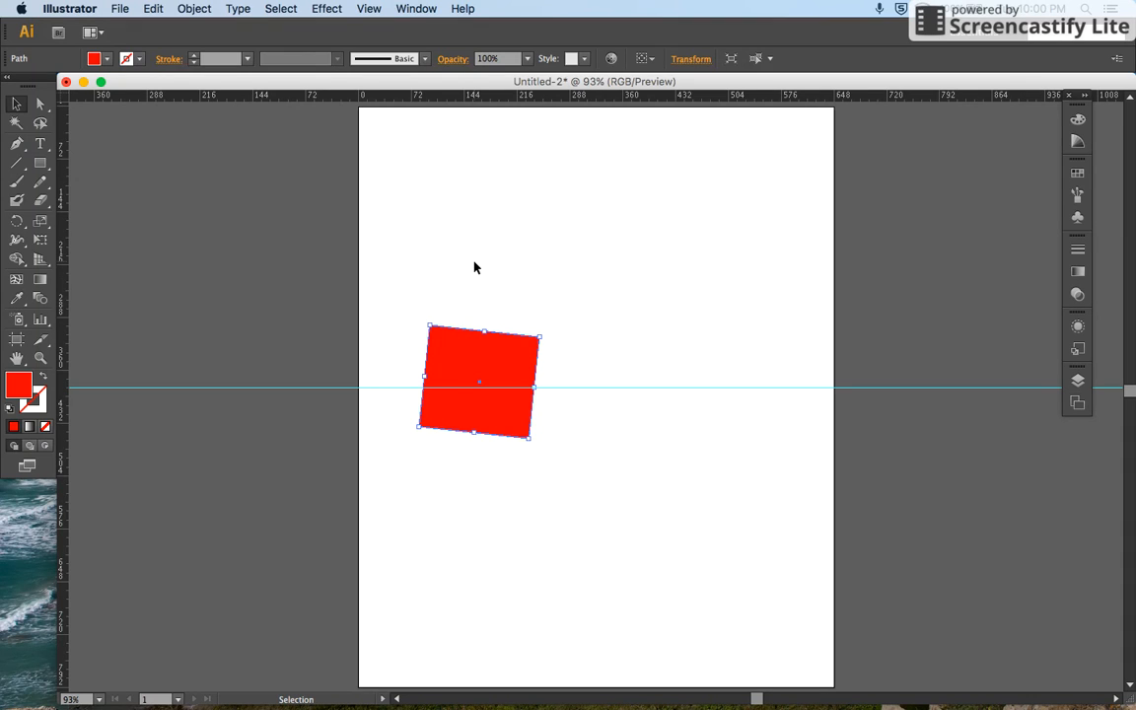
# Step: Show the document grid and hide it again, switching between the Selection and Direct Selection tools
pyautogui.press('a')
pyautogui.press('super+apostrophe')
pyautogui.press('v')
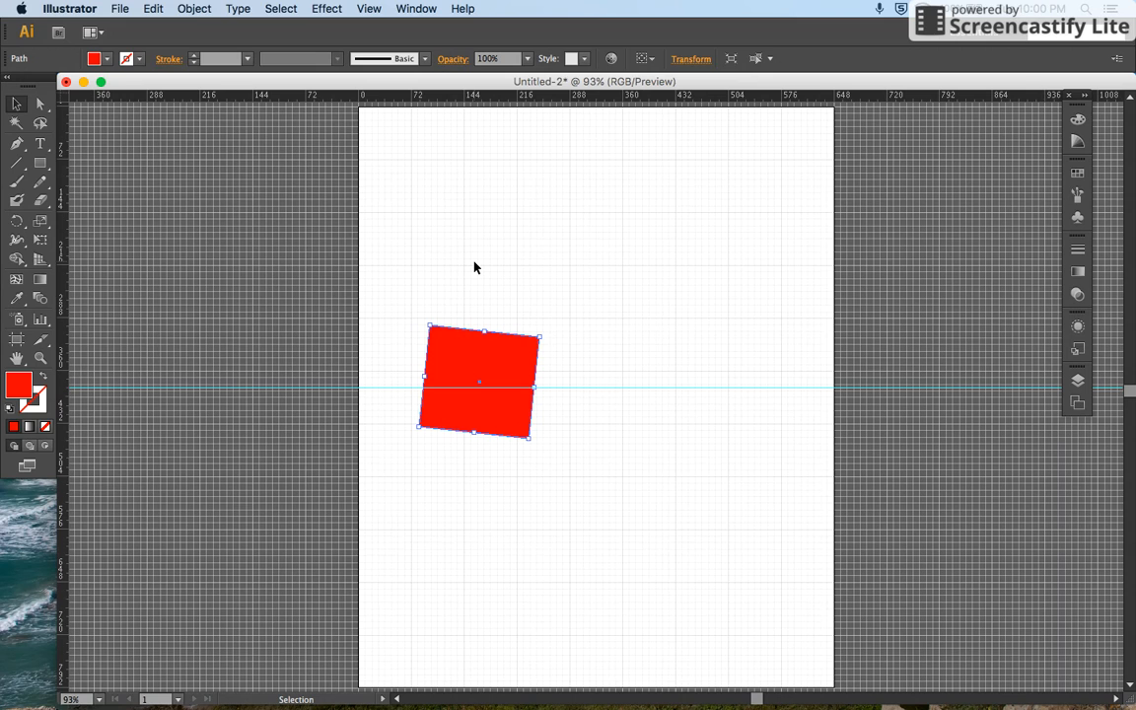
pyautogui.press('a')
pyautogui.press('super+apostrophe')
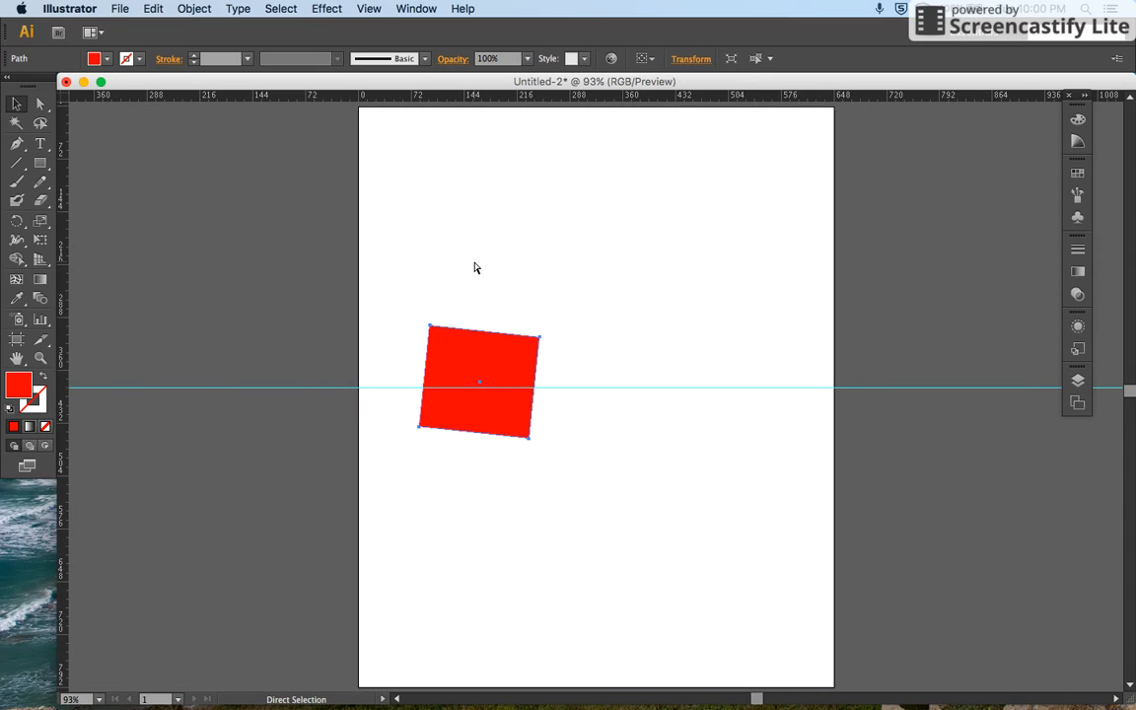
# Step: Show the document grid, hide the rulers and return to the Selection tool
pyautogui.press('super+apostrophe')
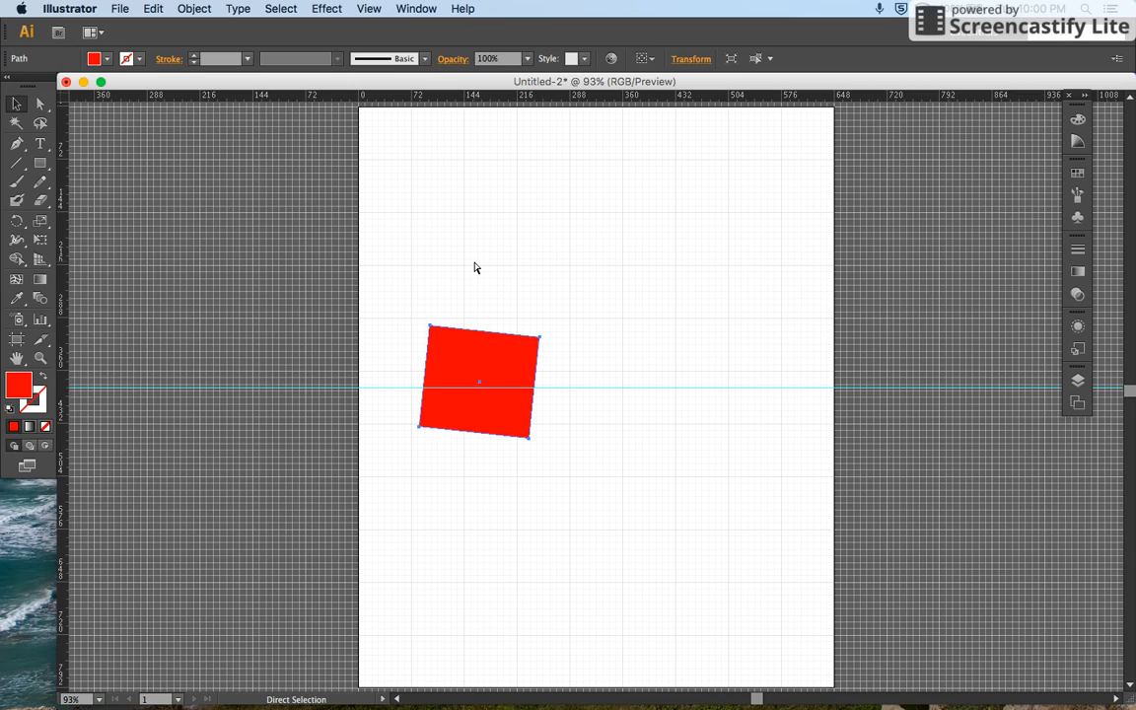
pyautogui.press('super+r')
pyautogui.press('v')
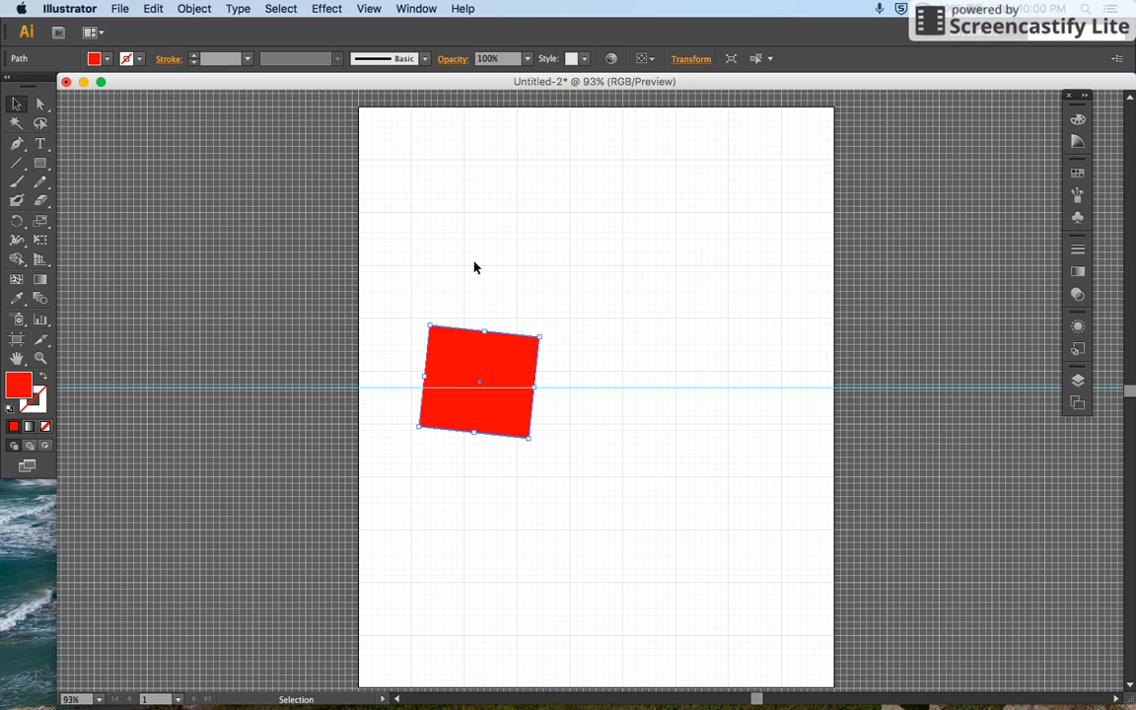